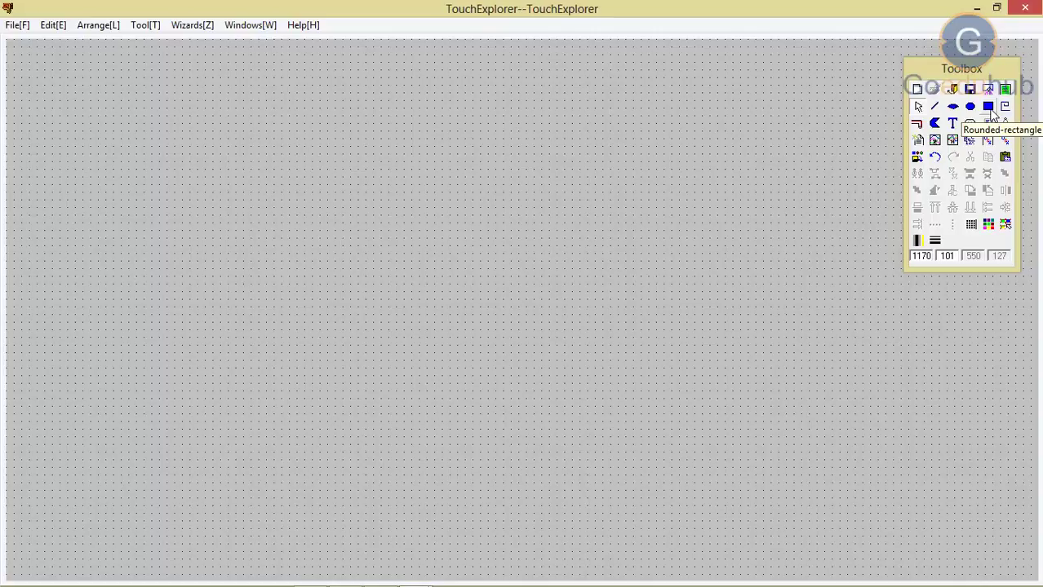
- Draw an orange rounded rectangle at 200, 180 and narrow it to 171 by 130
{"action": "left_click", "coordinate": [989, 112]}
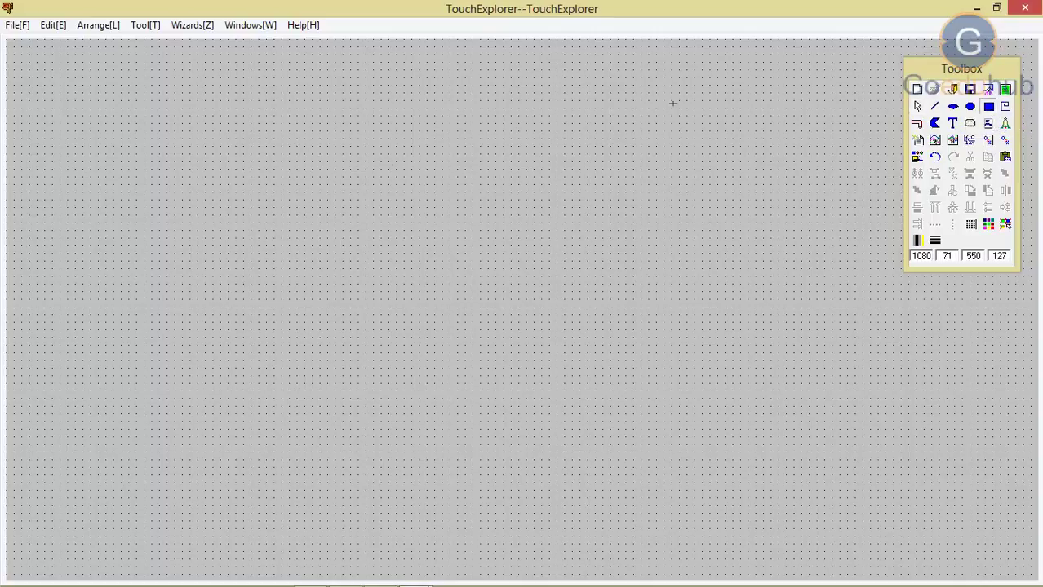
{"action": "left_click_drag", "start_coordinate": [159, 177], "coordinate": [364, 276]}
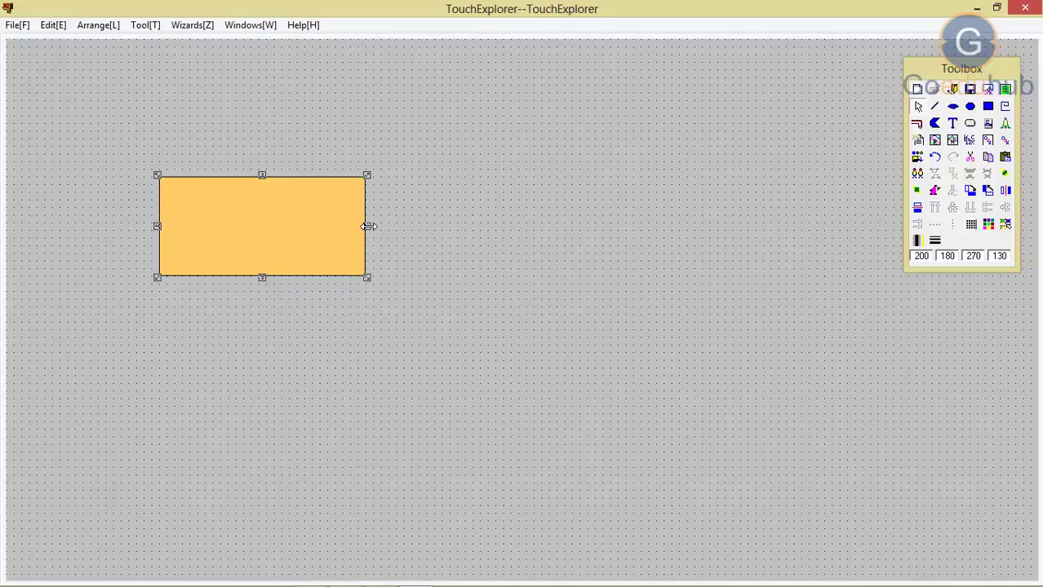
{"action": "left_click_drag", "start_coordinate": [366, 226], "coordinate": [291, 226]}
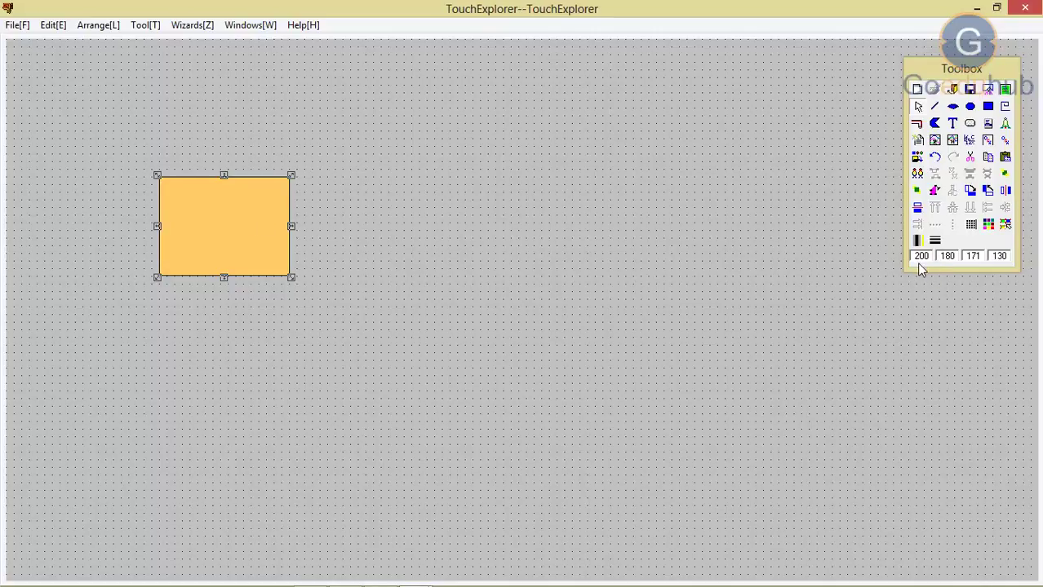
- Set the rectangle's width and height to 200 each in the Toolbox size fields
{"action": "double_click", "coordinate": [978, 257]}
{"action": "key", "text": "BackSpace"}
{"action": "type", "text": "200"}
{"action": "key", "text": "Return"}
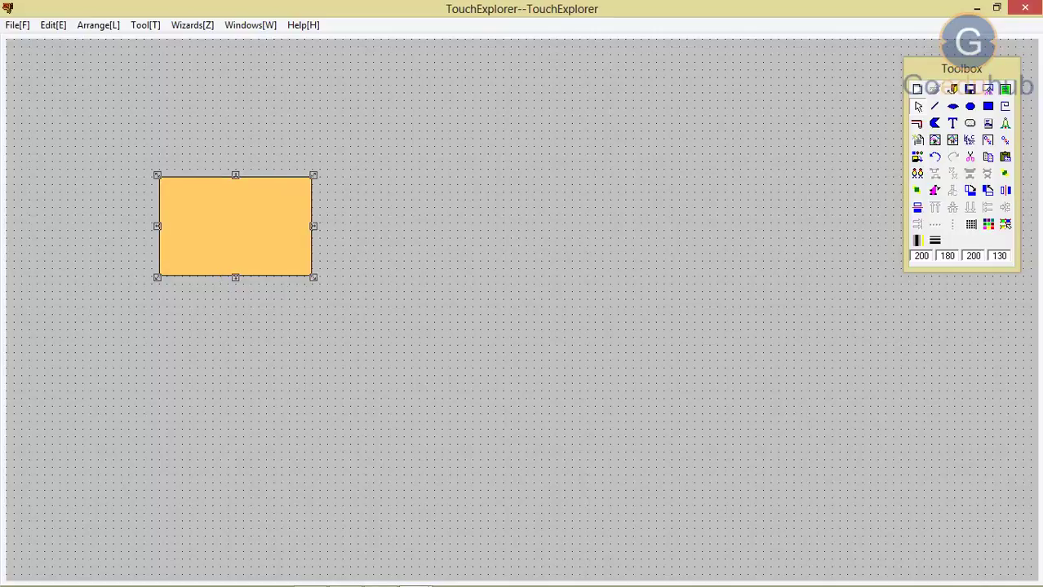
{"action": "left_click", "coordinate": [1010, 258]}
{"action": "key", "text": "BackSpace"}
{"action": "key", "text": "BackSpace"}
{"action": "key", "text": "BackSpace"}
{"action": "type", "text": "200"}
{"action": "key", "text": "Return"}
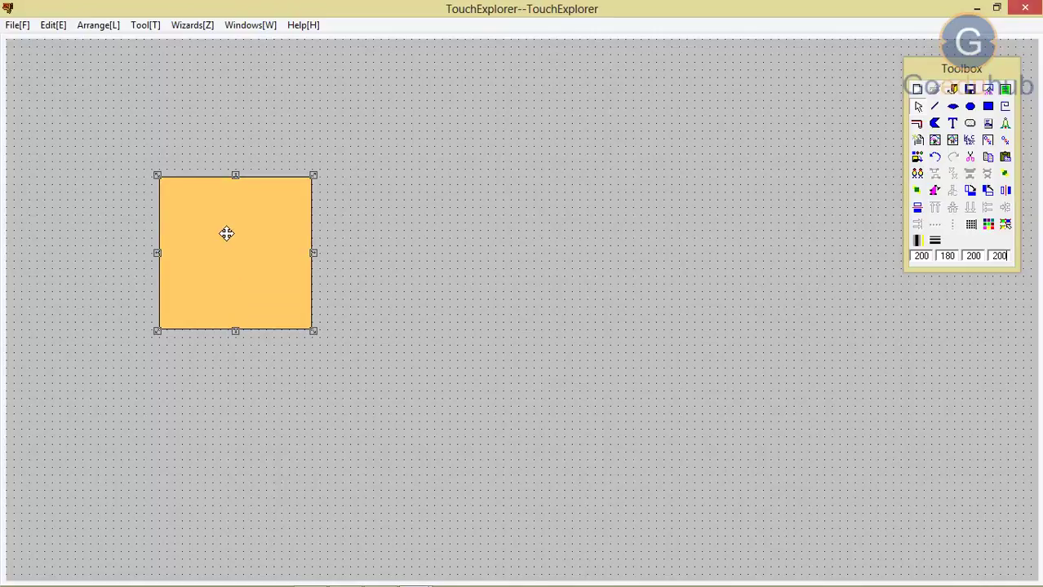
- Drag the square rightward and back, leaving it at 200, 180
{"action": "left_click_drag", "start_coordinate": [226, 234], "coordinate": [510, 232]}
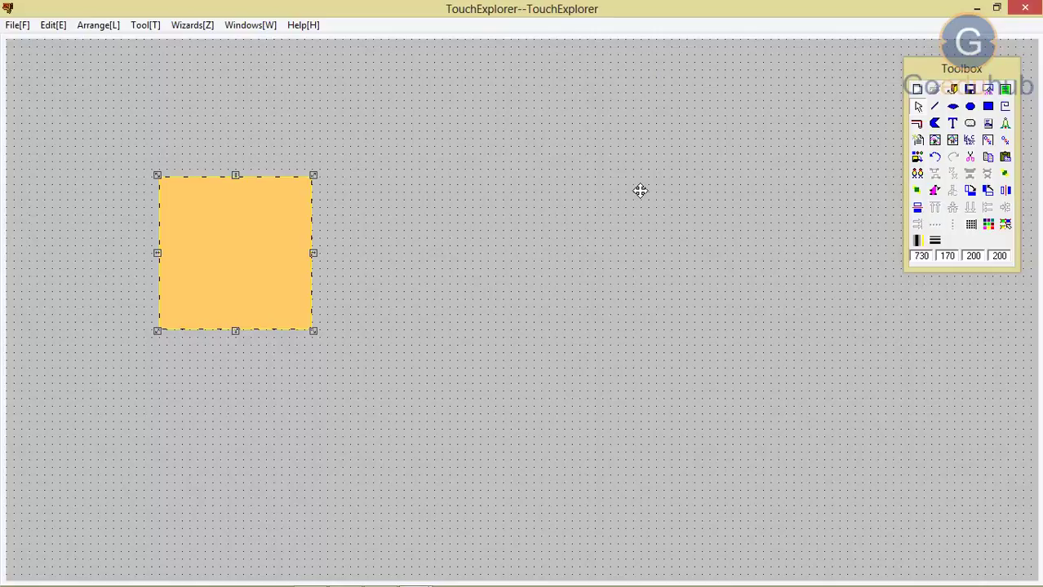
{"action": "left_click_drag", "start_coordinate": [651, 254], "coordinate": [610, 254]}
{"action": "left_click_drag", "start_coordinate": [829, 261], "coordinate": [227, 203]}
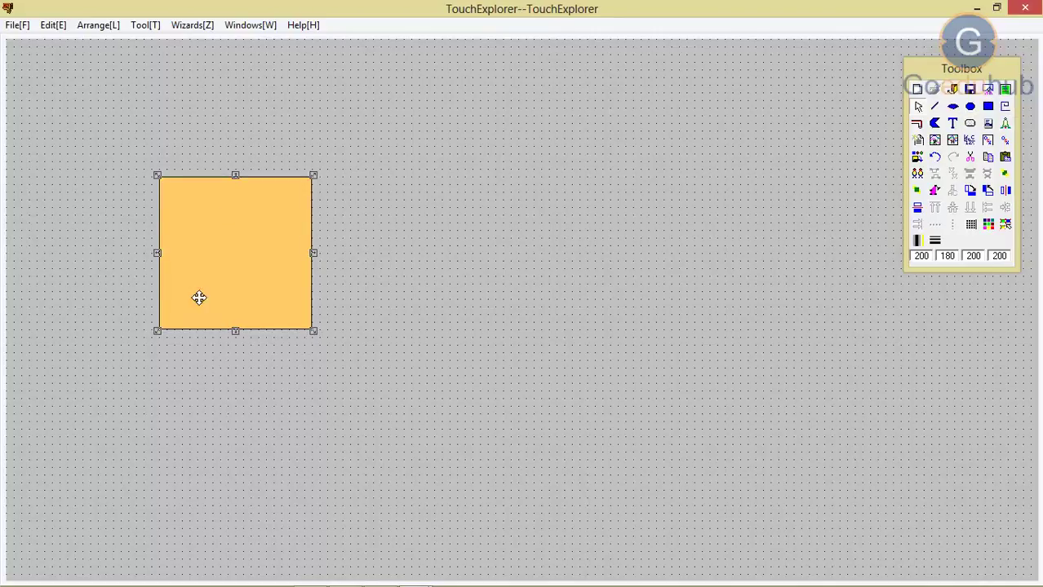
{"action": "double_click", "coordinate": [250, 242]}
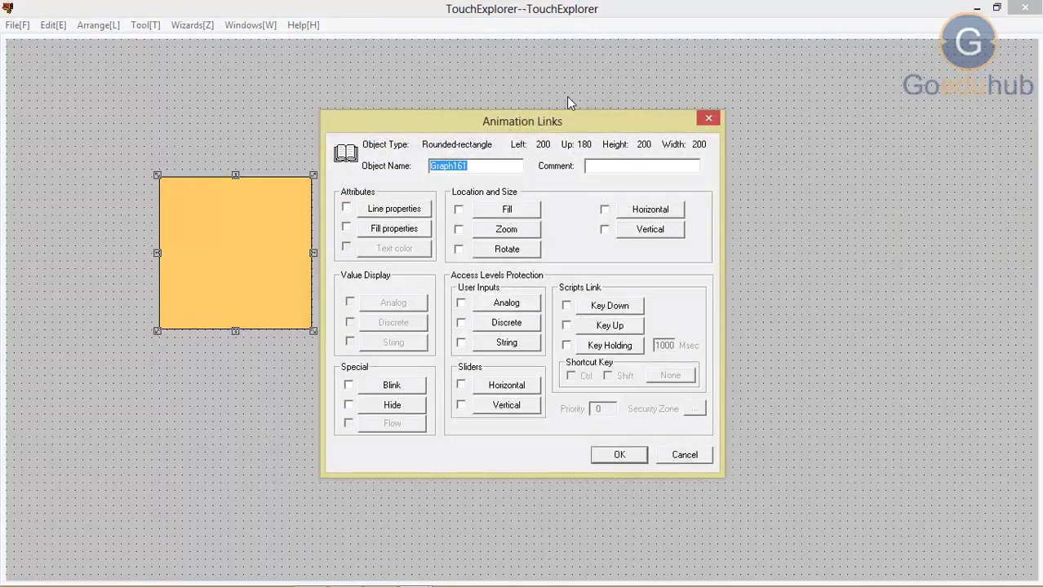
{"action": "left_click", "coordinate": [707, 120]}
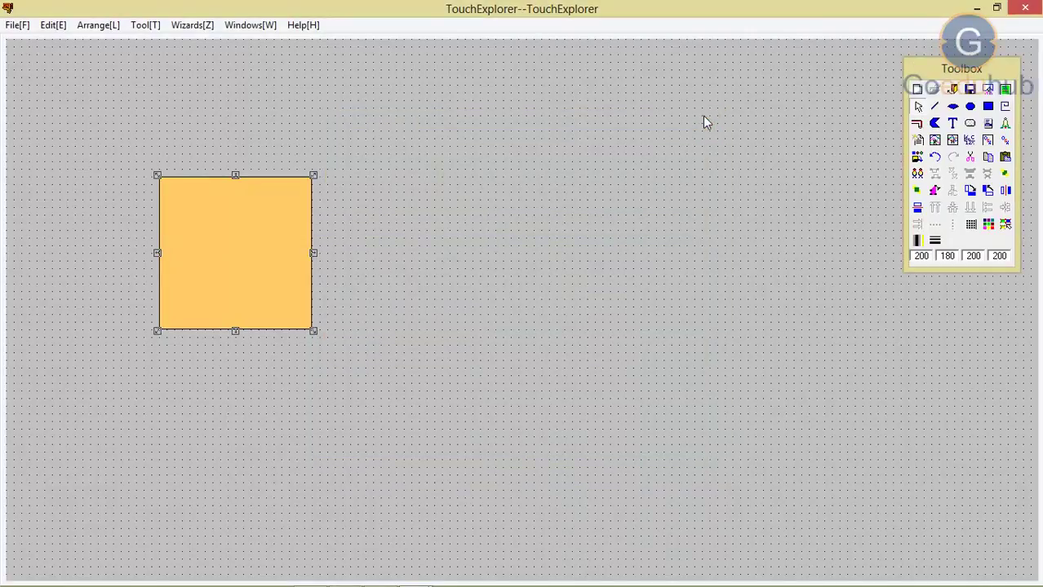
- Draw an orange ellipse right of the square and reshape it to 191 by 171 at 600, 180
{"action": "left_click", "coordinate": [970, 108]}
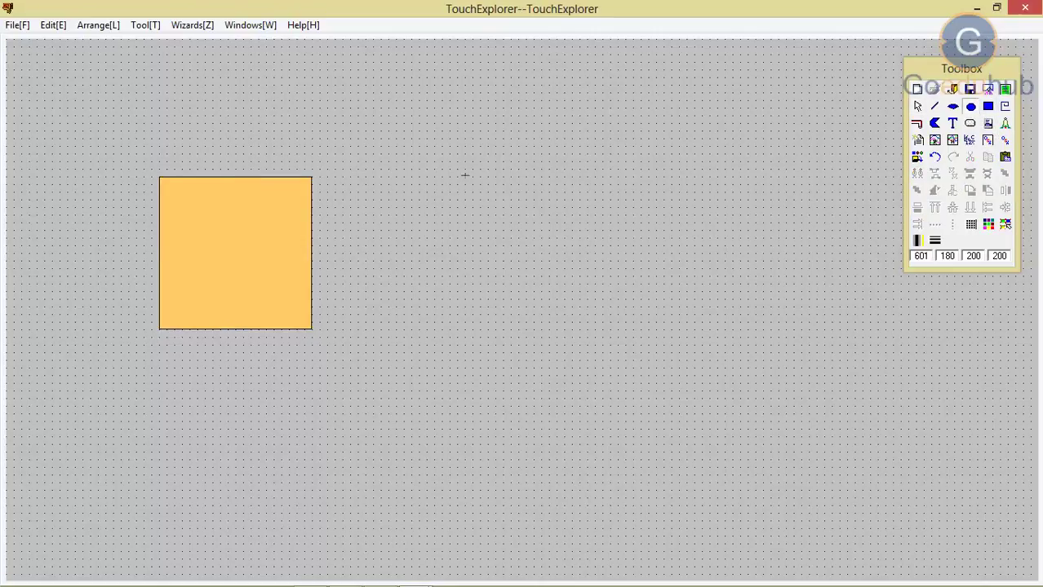
{"action": "left_click_drag", "start_coordinate": [464, 176], "coordinate": [596, 253]}
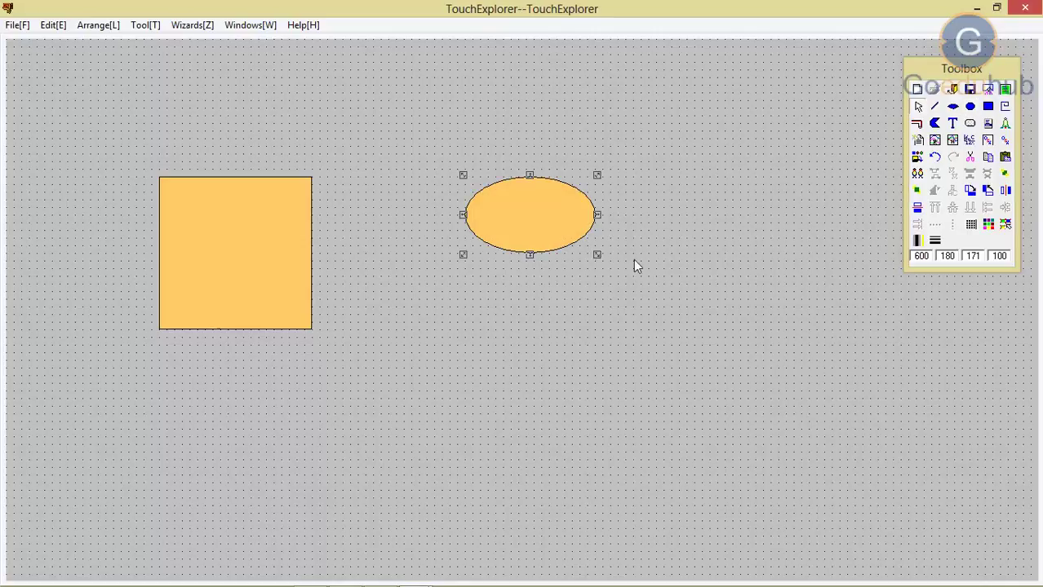
{"action": "left_click_drag", "start_coordinate": [598, 256], "coordinate": [605, 309]}
{"action": "left_click", "coordinate": [579, 277]}
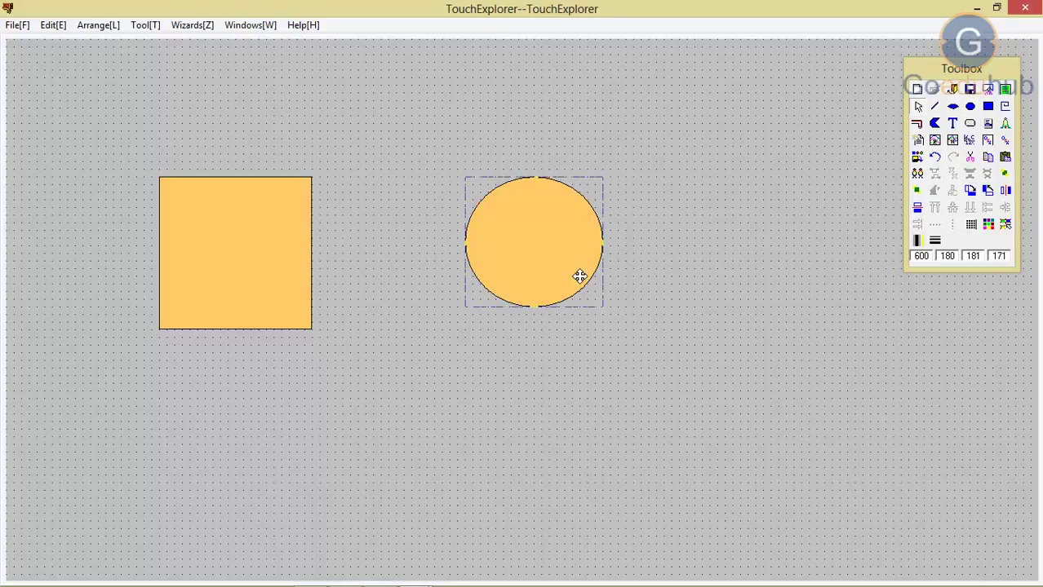
{"action": "left_click_drag", "start_coordinate": [605, 242], "coordinate": [612, 242]}
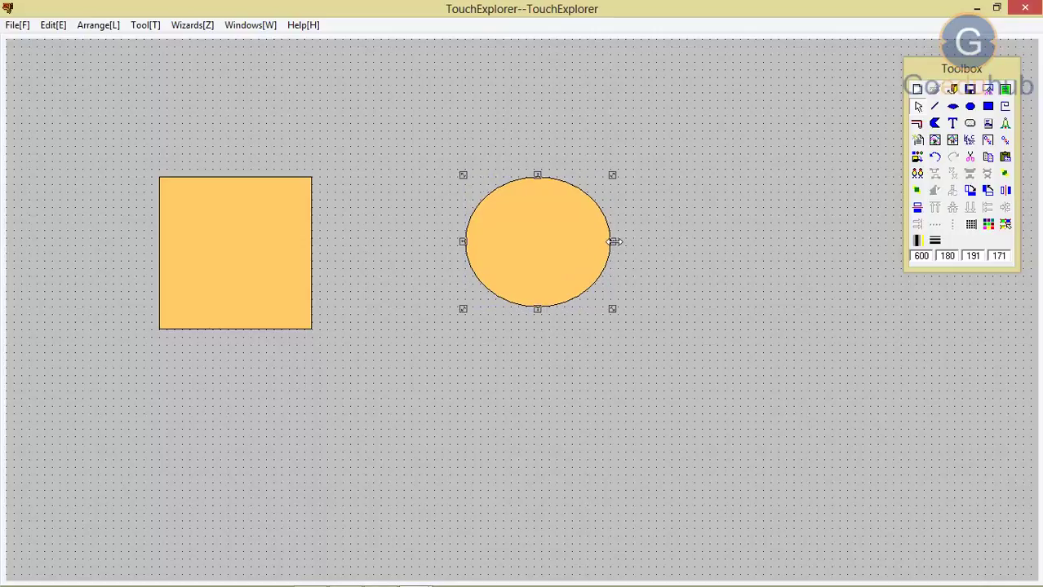
{"action": "left_click", "coordinate": [657, 235]}
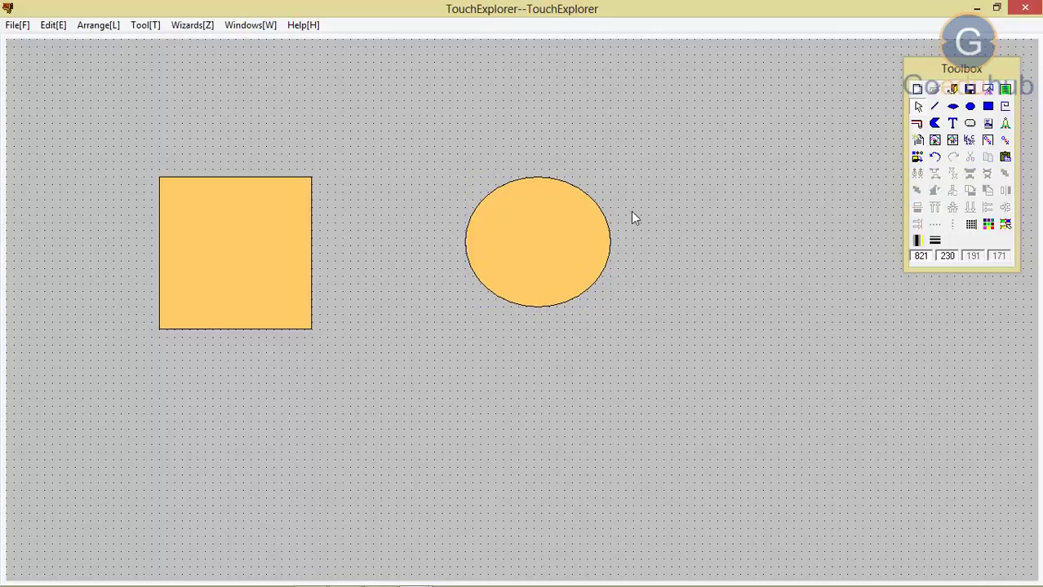
- Draw a five-corner orange house polygon, 160 by 180, and move it to 610, 390
{"action": "left_click", "coordinate": [933, 124]}
{"action": "left_click", "coordinate": [740, 313]}
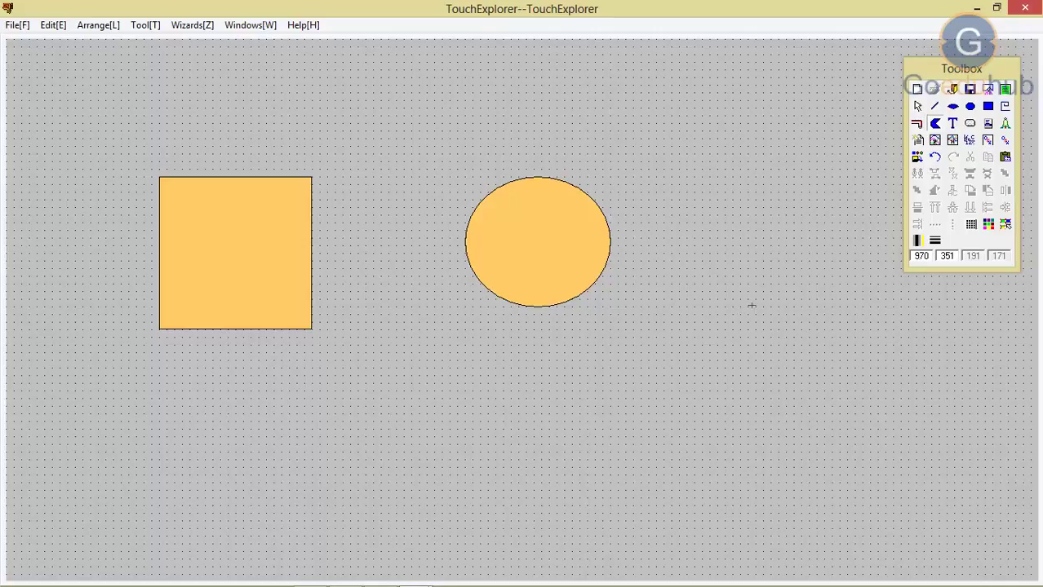
{"action": "left_click", "coordinate": [808, 264]}
{"action": "left_click", "coordinate": [864, 313]}
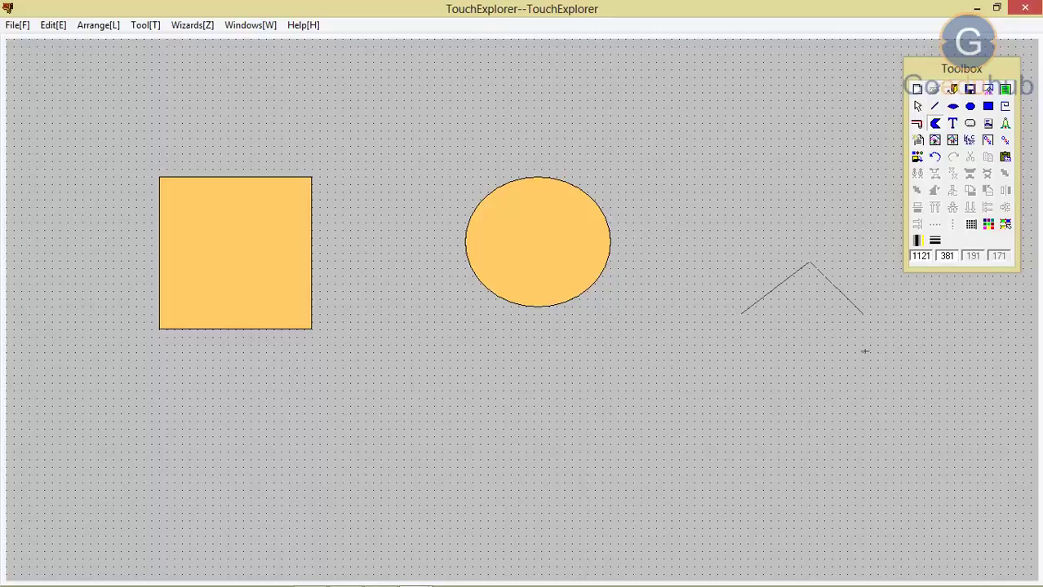
{"action": "left_click", "coordinate": [863, 397]}
{"action": "left_click", "coordinate": [740, 400]}
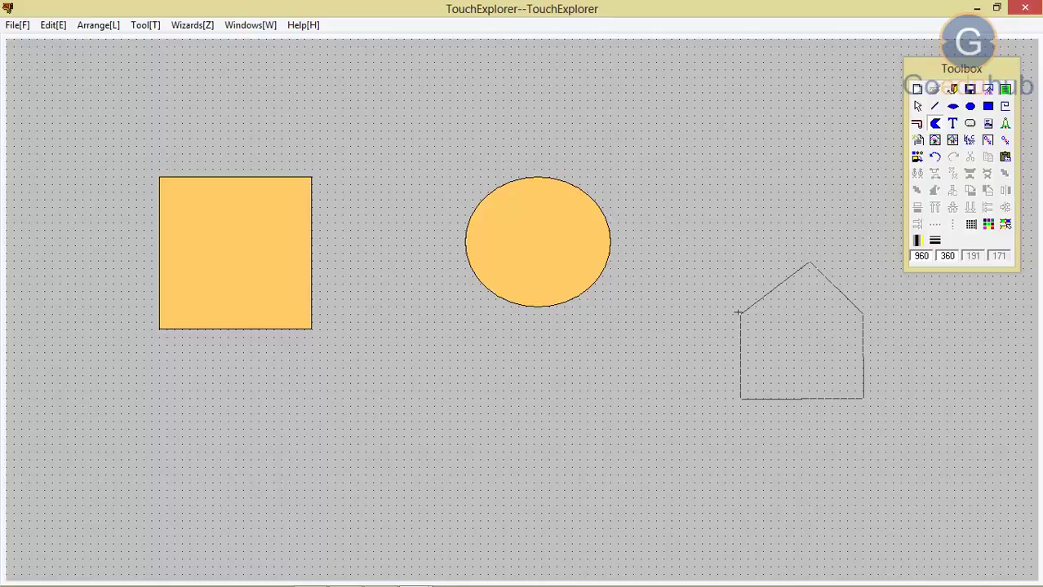
{"action": "double_click", "coordinate": [737, 316]}
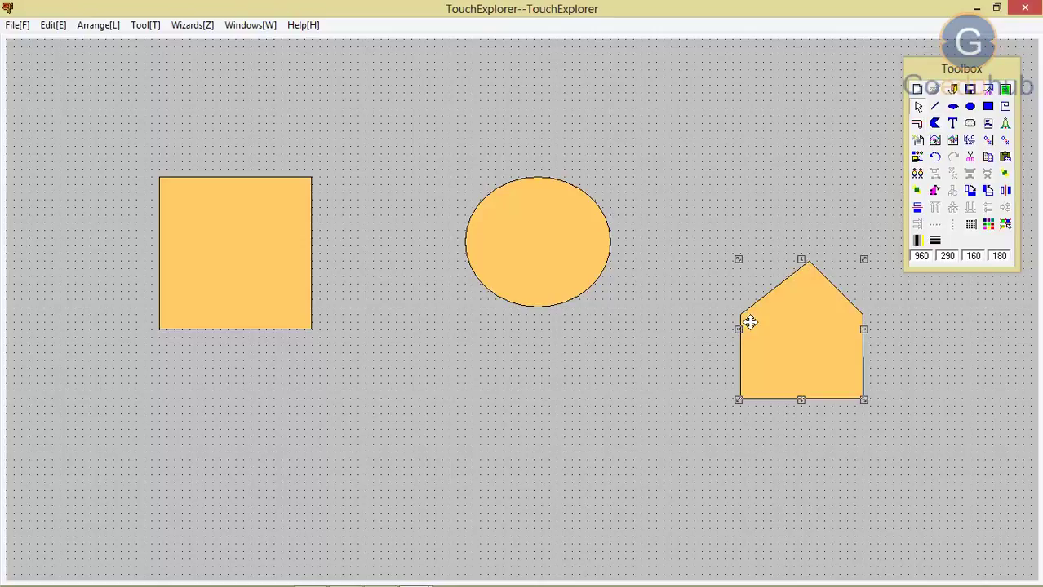
{"action": "left_click_drag", "start_coordinate": [780, 335], "coordinate": [507, 414]}
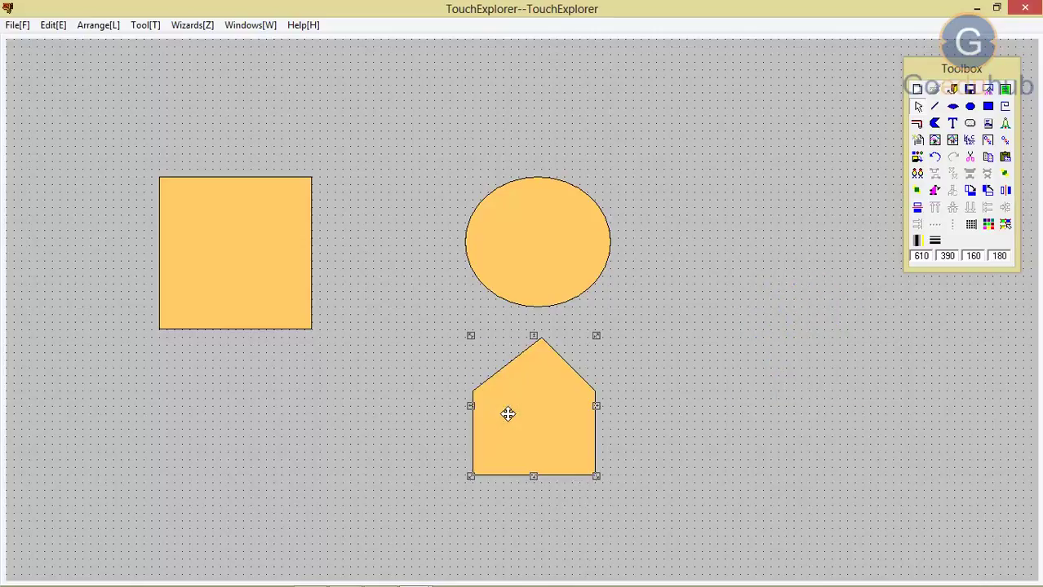
{"action": "left_click", "coordinate": [936, 106]}
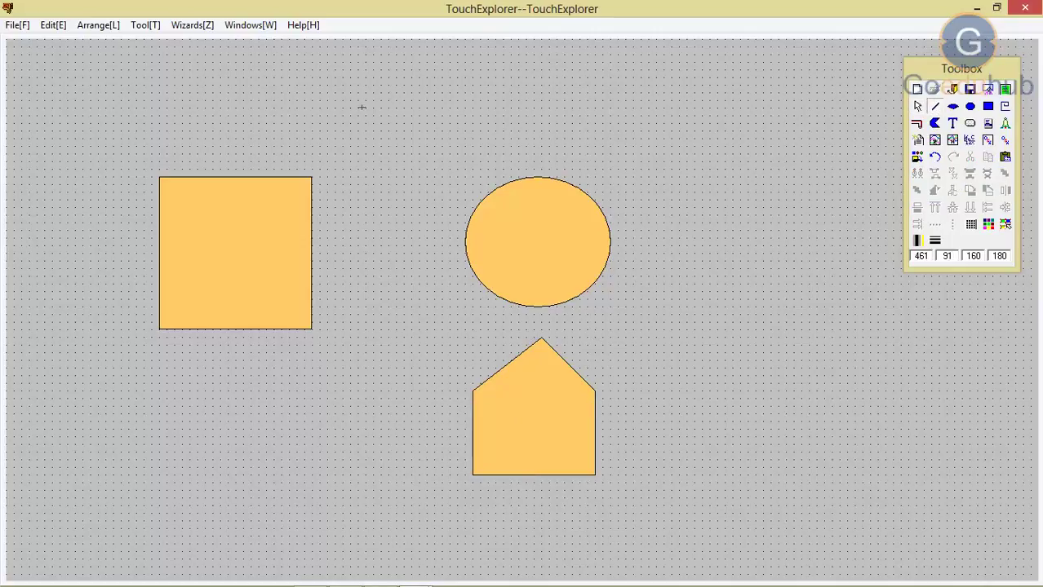
- Draw a horizontal line near the top and try dashed and dash-dot styles on it
{"action": "left_click_drag", "start_coordinate": [366, 107], "coordinate": [540, 107]}
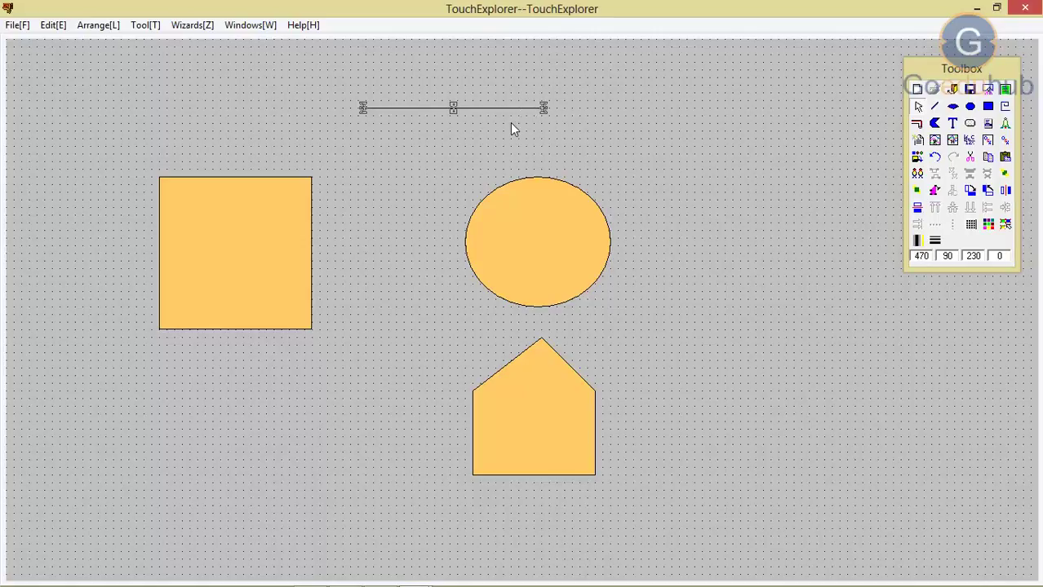
{"action": "left_click", "coordinate": [936, 241]}
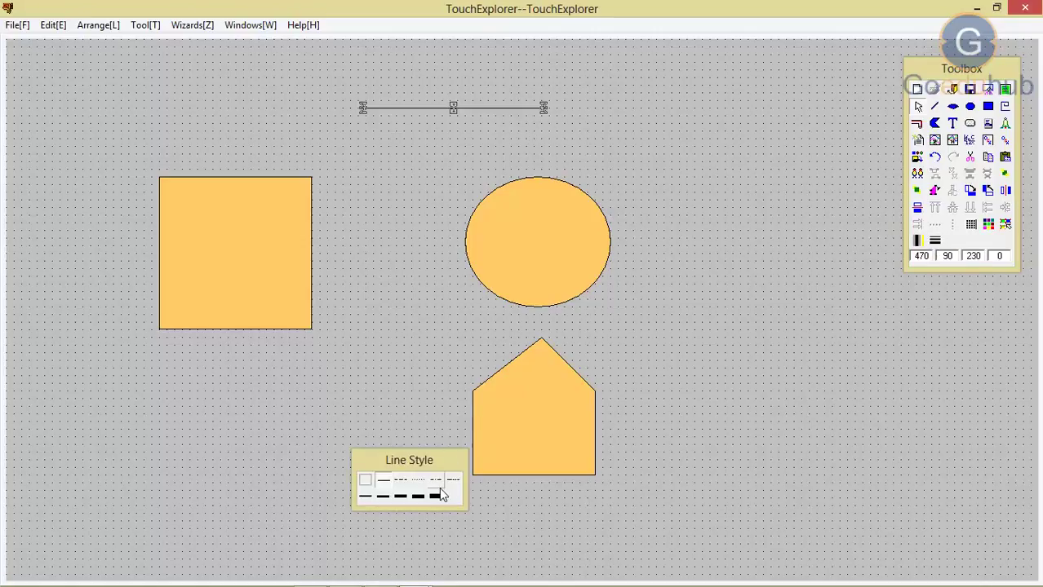
{"action": "left_click", "coordinate": [399, 484]}
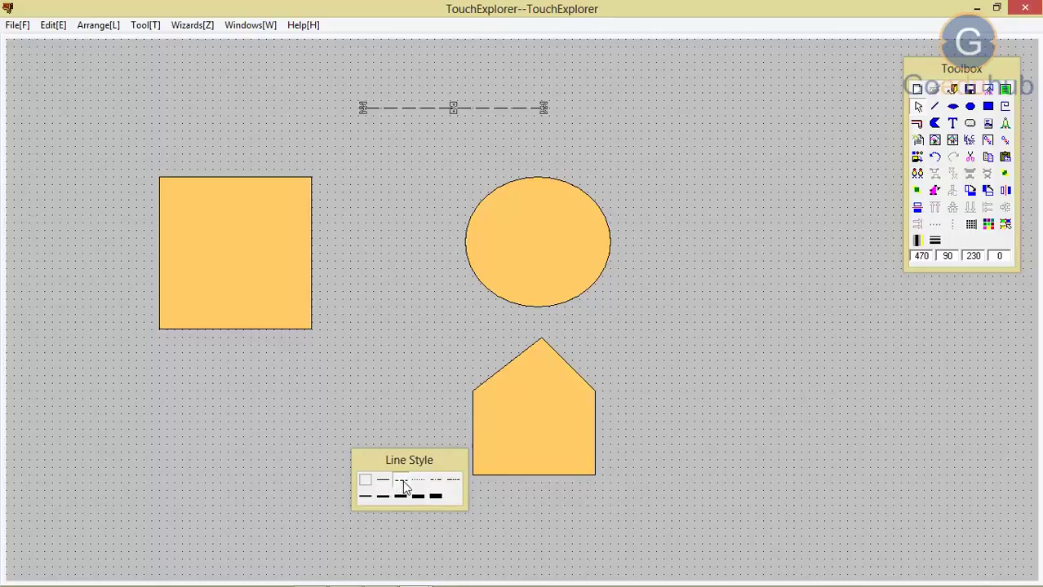
{"action": "left_click", "coordinate": [434, 483]}
{"action": "left_click", "coordinate": [455, 482]}
- Set the top line to the thinnest solid width and close the Line Style palette
{"action": "left_click", "coordinate": [437, 500]}
{"action": "left_click", "coordinate": [417, 499]}
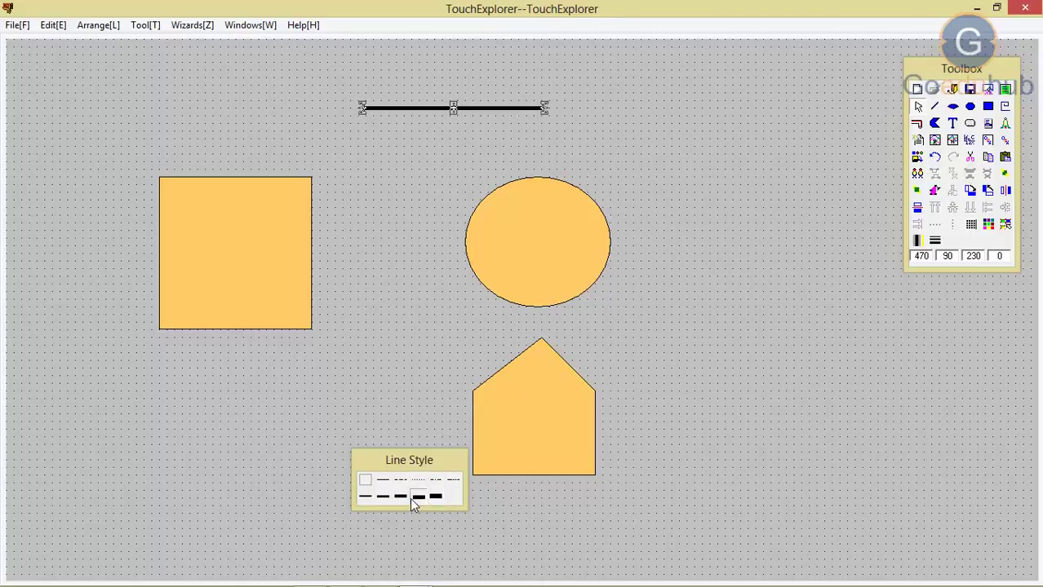
{"action": "left_click", "coordinate": [400, 498]}
{"action": "left_click", "coordinate": [382, 497]}
{"action": "left_click", "coordinate": [364, 498]}
{"action": "left_click", "coordinate": [364, 499]}
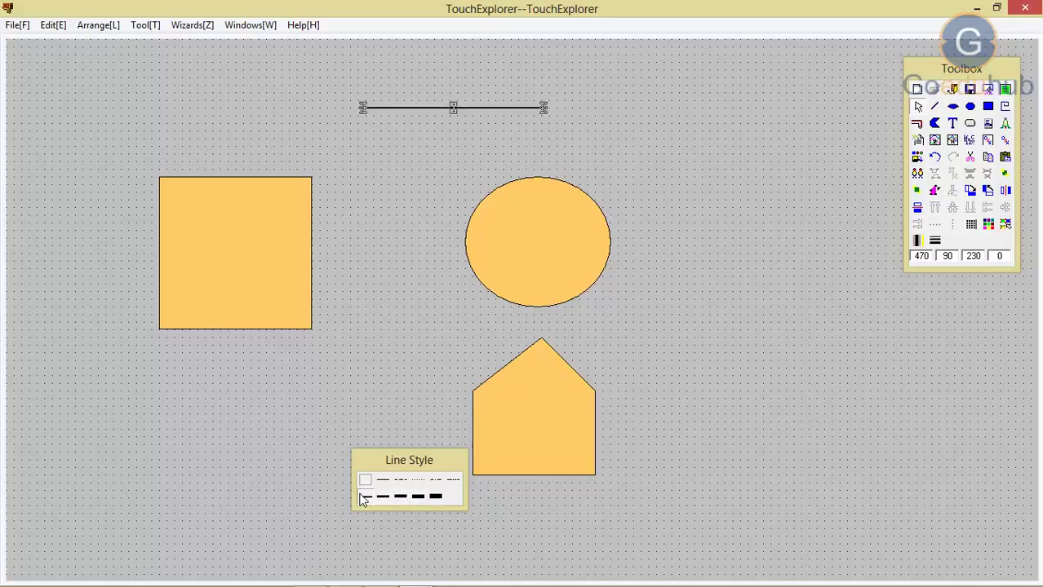
{"action": "left_click", "coordinate": [445, 444]}
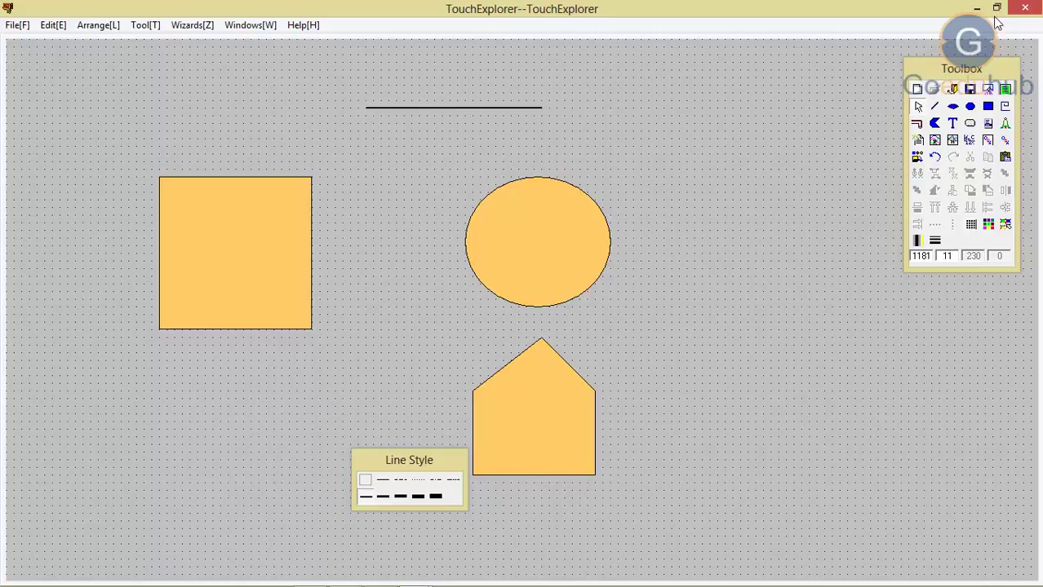
{"action": "left_click", "coordinate": [936, 241]}
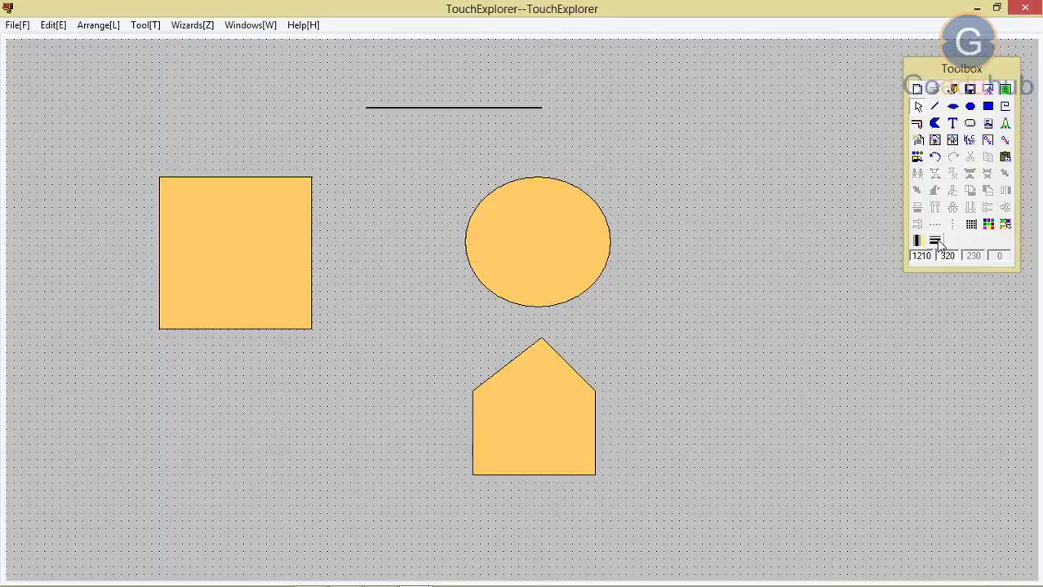
{"action": "left_click", "coordinate": [234, 249]}
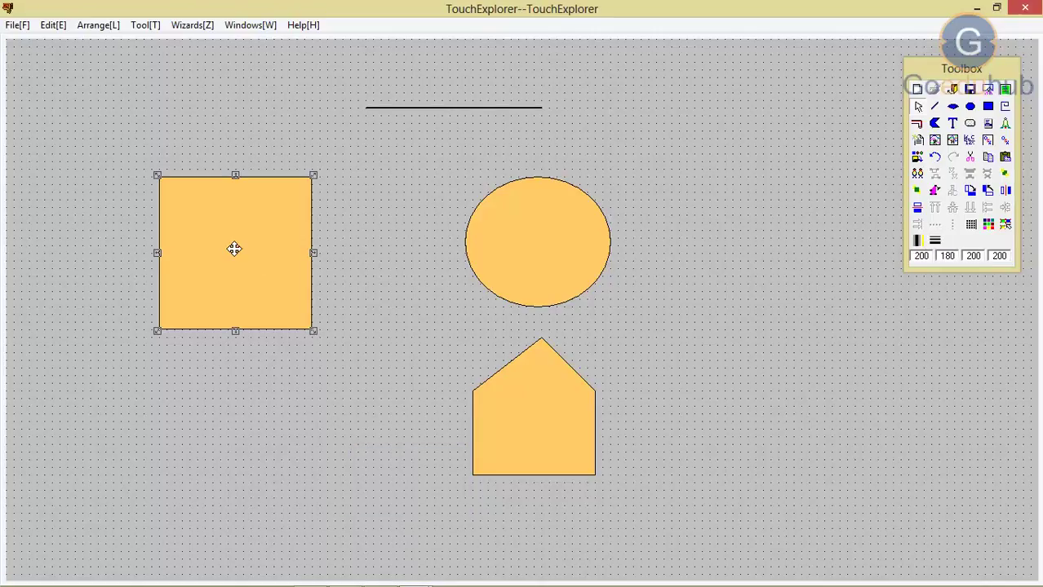
- Fill the square cyan, the ellipse magenta and the house shape teal
{"action": "left_click", "coordinate": [988, 225]}
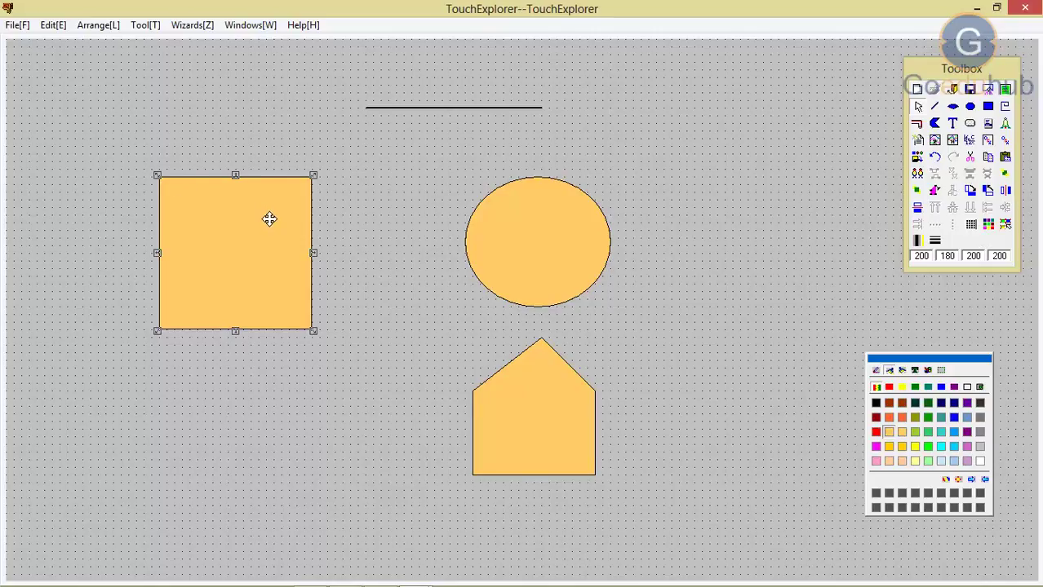
{"action": "left_click", "coordinate": [436, 258]}
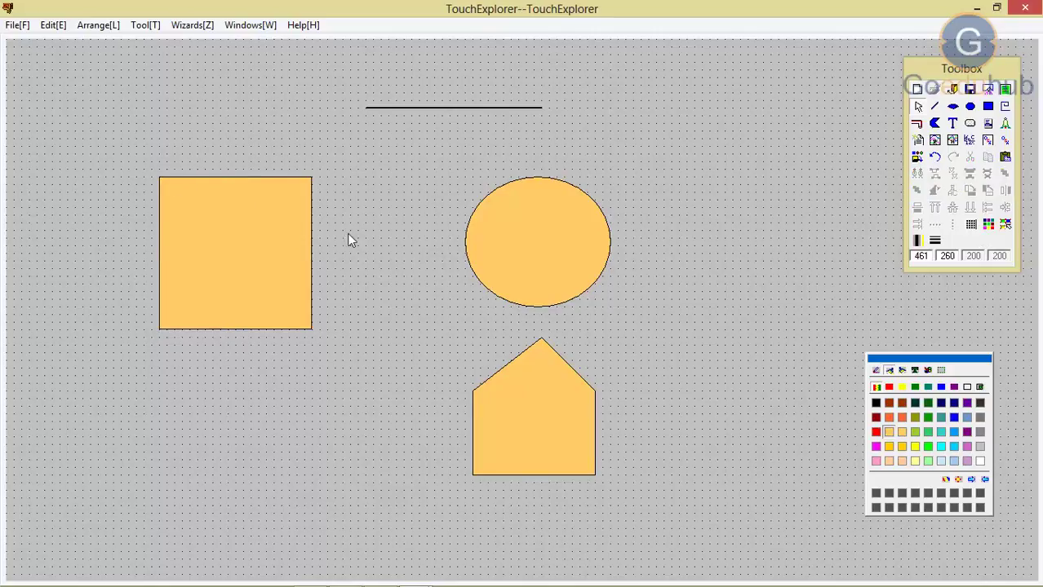
{"action": "left_click", "coordinate": [261, 238]}
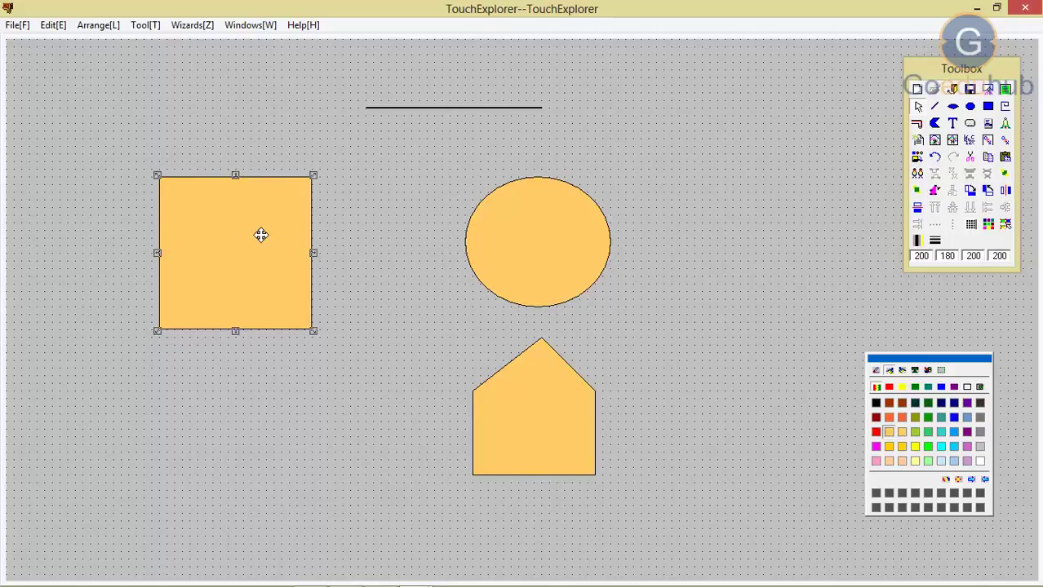
{"action": "left_click", "coordinate": [941, 448]}
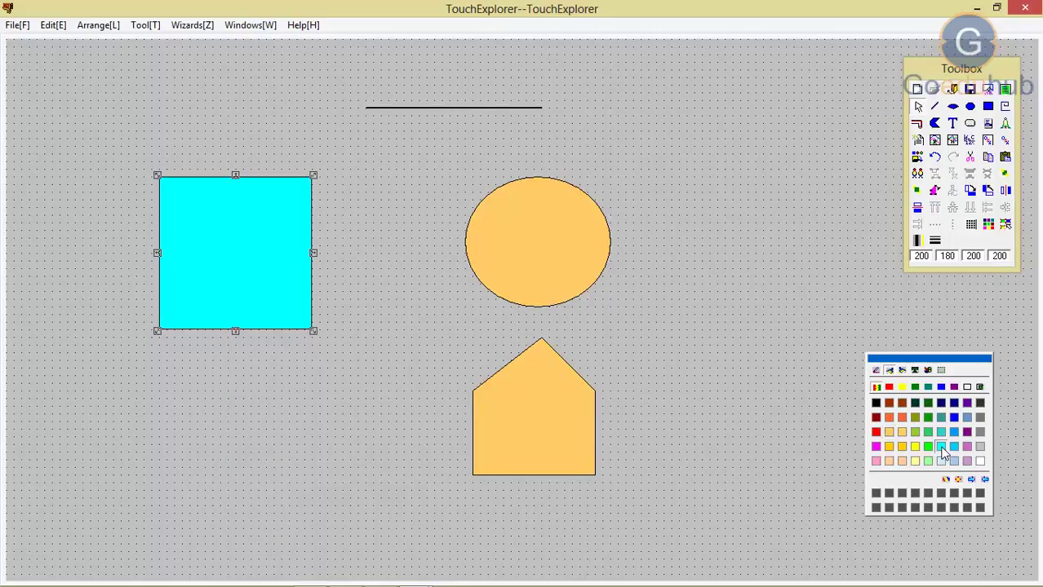
{"action": "left_click", "coordinate": [569, 242]}
{"action": "left_click", "coordinate": [876, 447]}
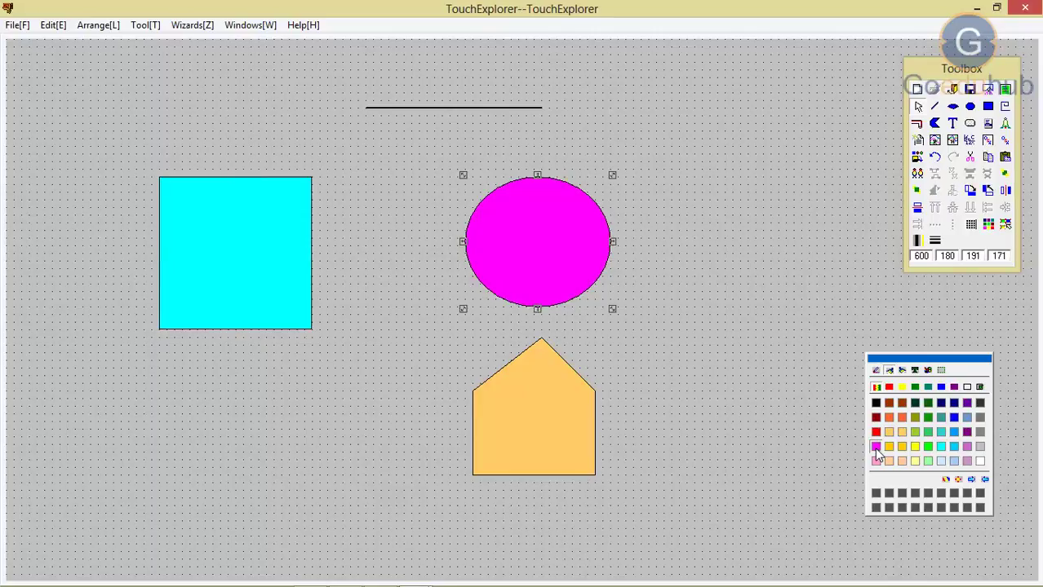
{"action": "left_click", "coordinate": [535, 415]}
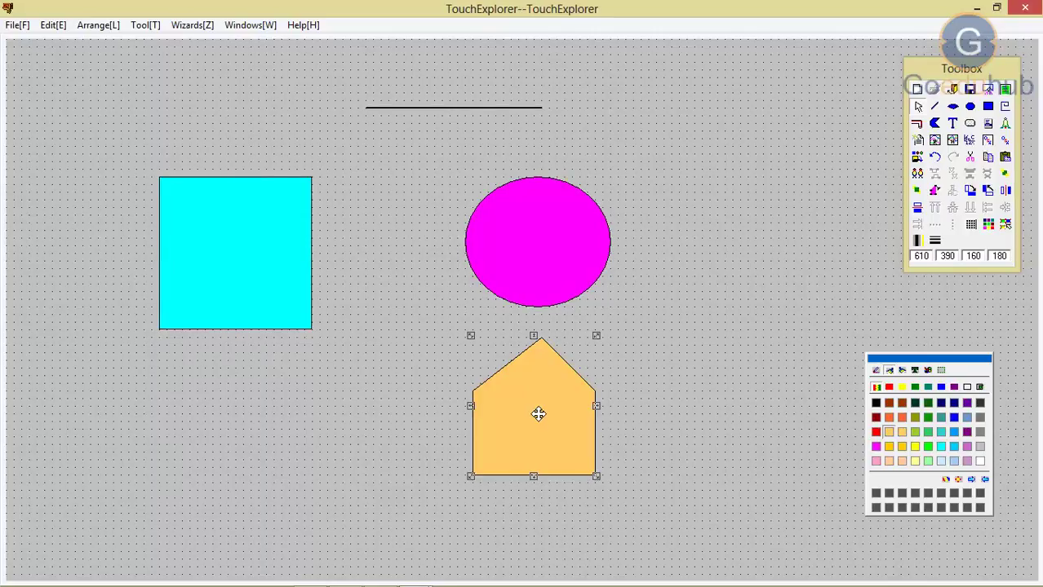
{"action": "left_click", "coordinate": [941, 432]}
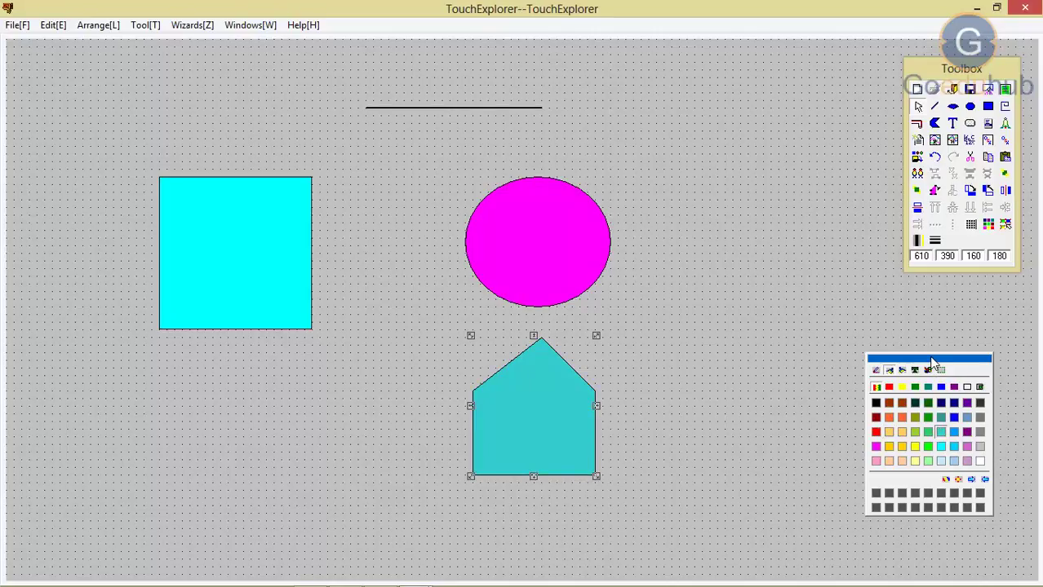
- Colour the top line green and close the Display Palette
{"action": "left_click", "coordinate": [780, 356]}
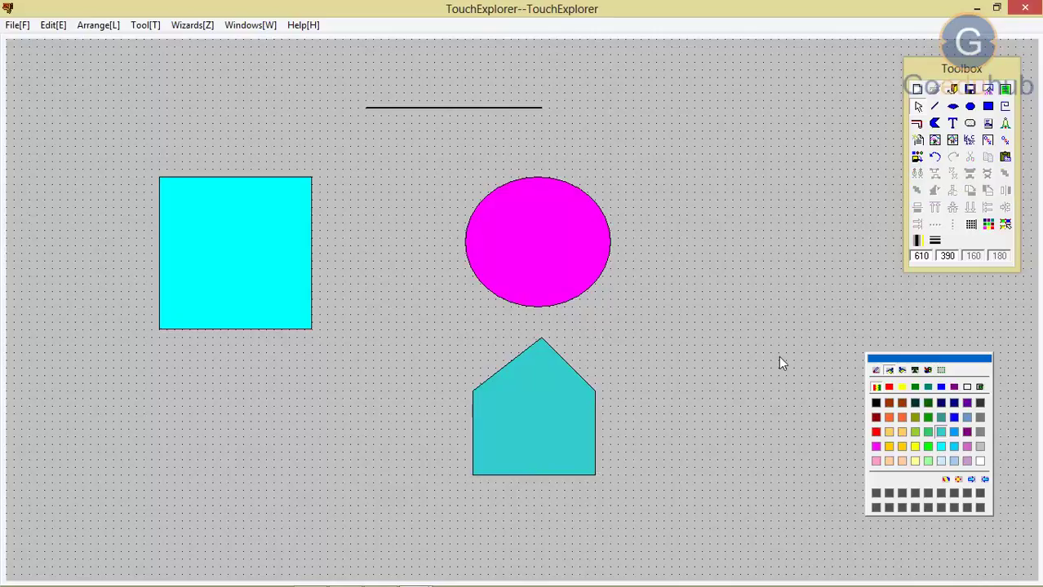
{"action": "left_click", "coordinate": [500, 108]}
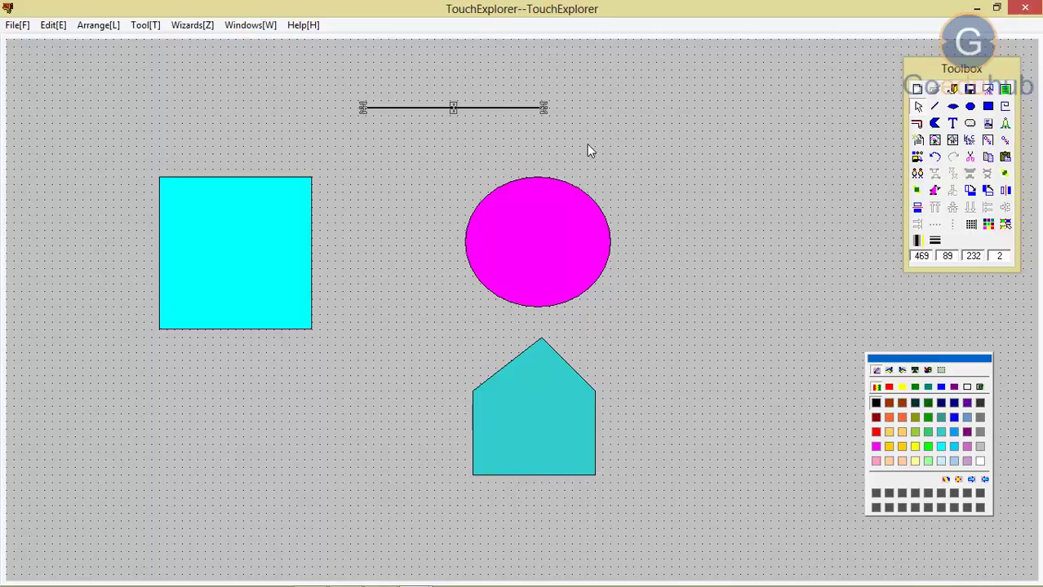
{"action": "left_click", "coordinate": [875, 432]}
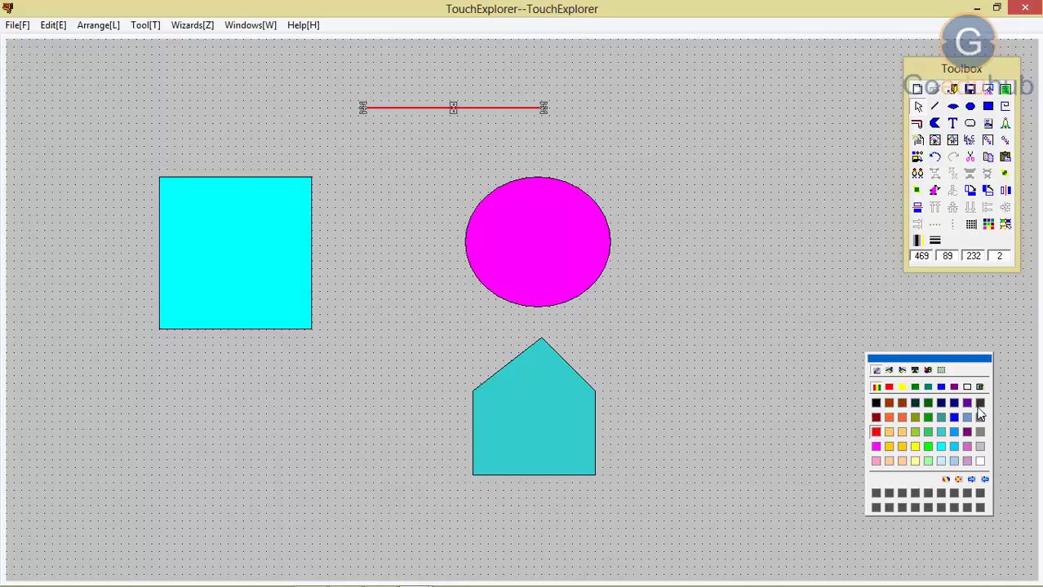
{"action": "left_click", "coordinate": [930, 433]}
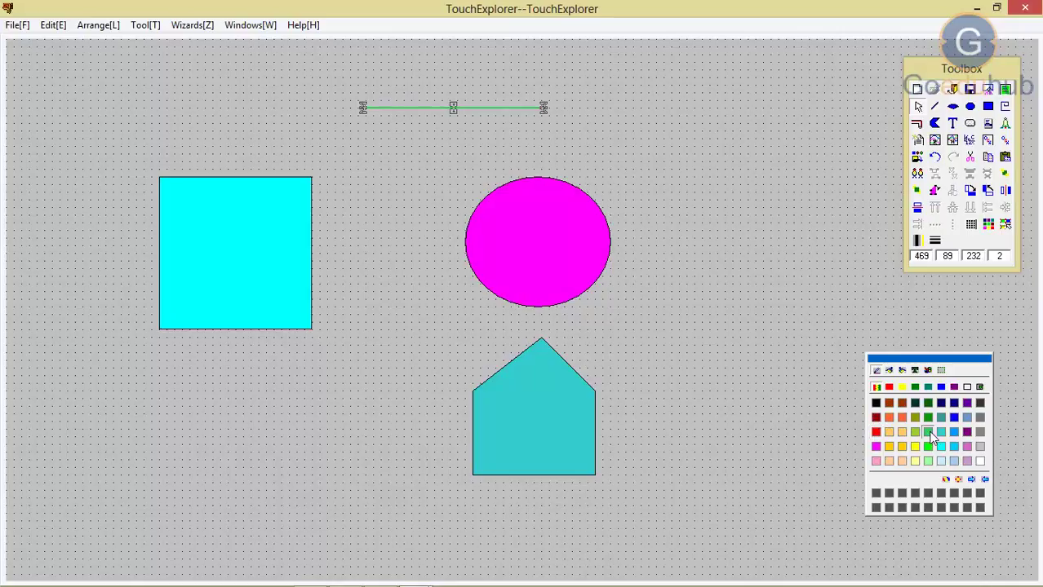
{"action": "left_click", "coordinate": [992, 226]}
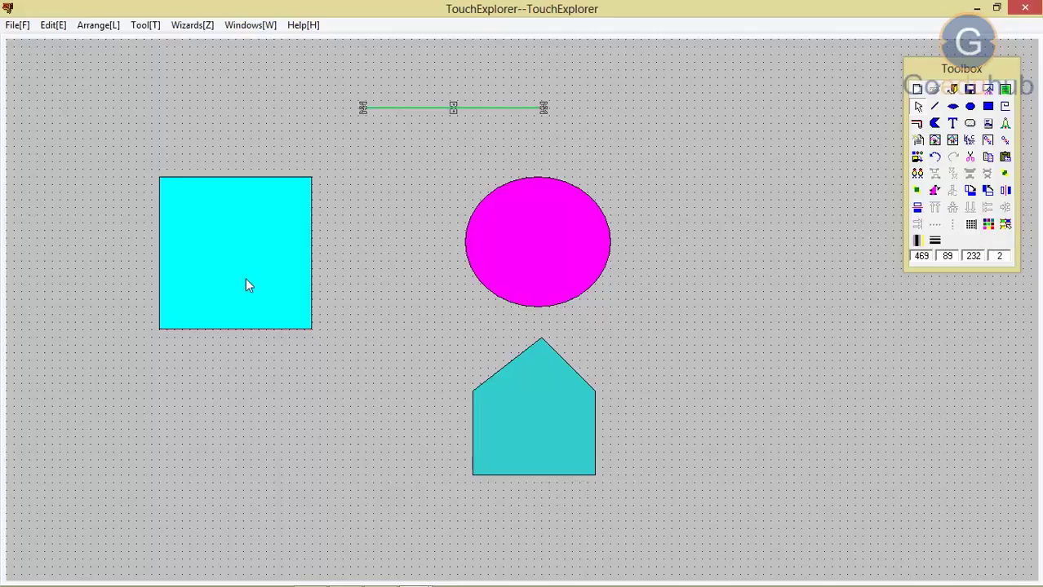
{"action": "left_click", "coordinate": [245, 279]}
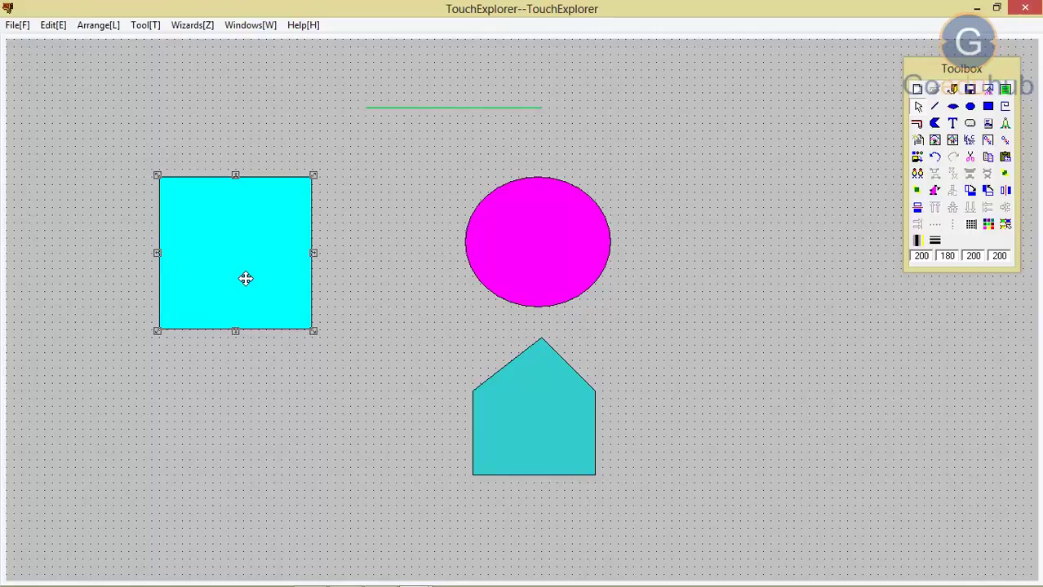
- Give the square a diagonal gradient fading from cyan to black
{"action": "left_click", "coordinate": [917, 241]}
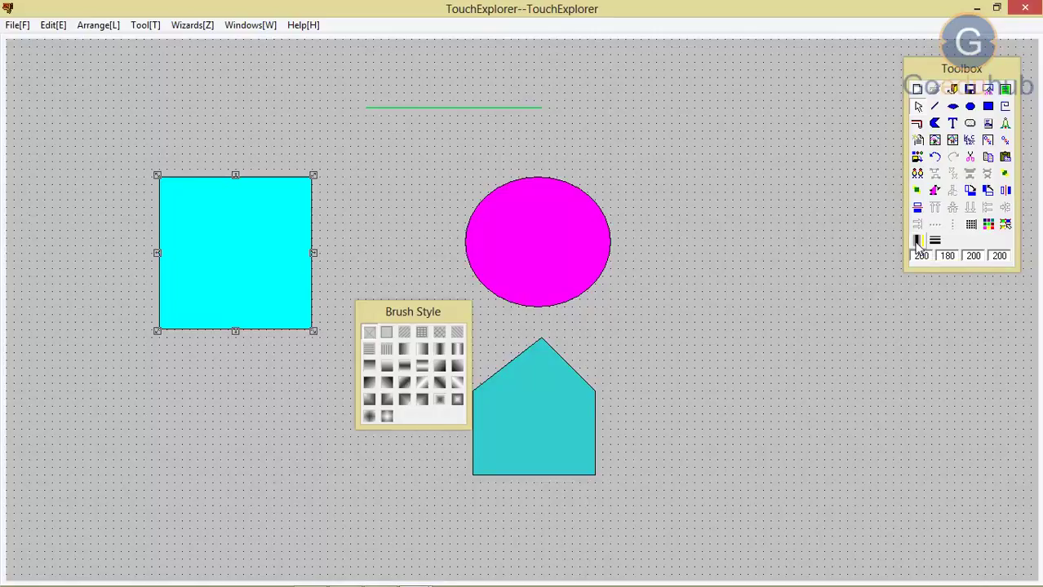
{"action": "left_click", "coordinate": [406, 365]}
{"action": "left_click", "coordinate": [422, 365]}
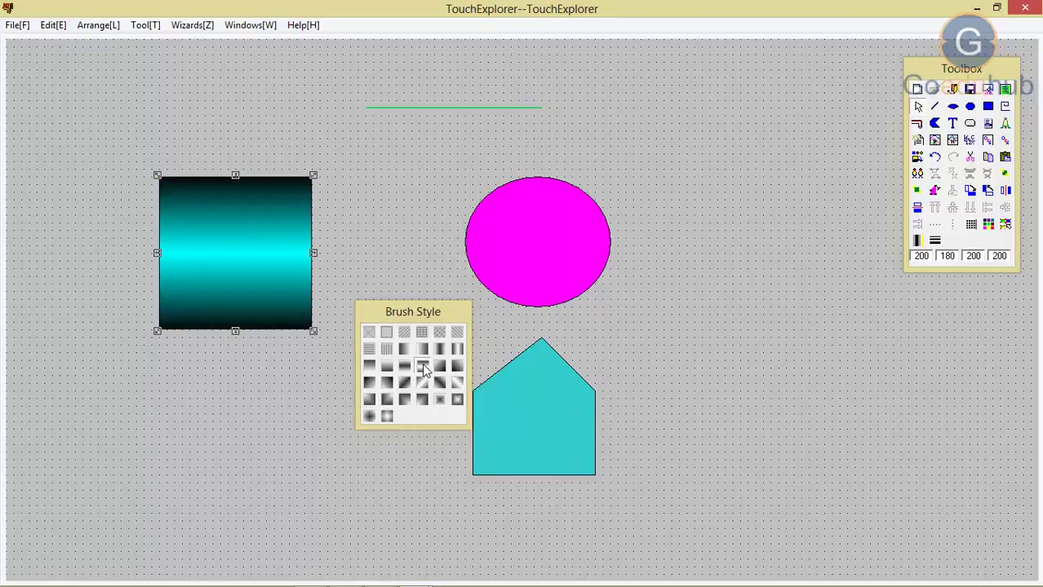
{"action": "left_click", "coordinate": [440, 366]}
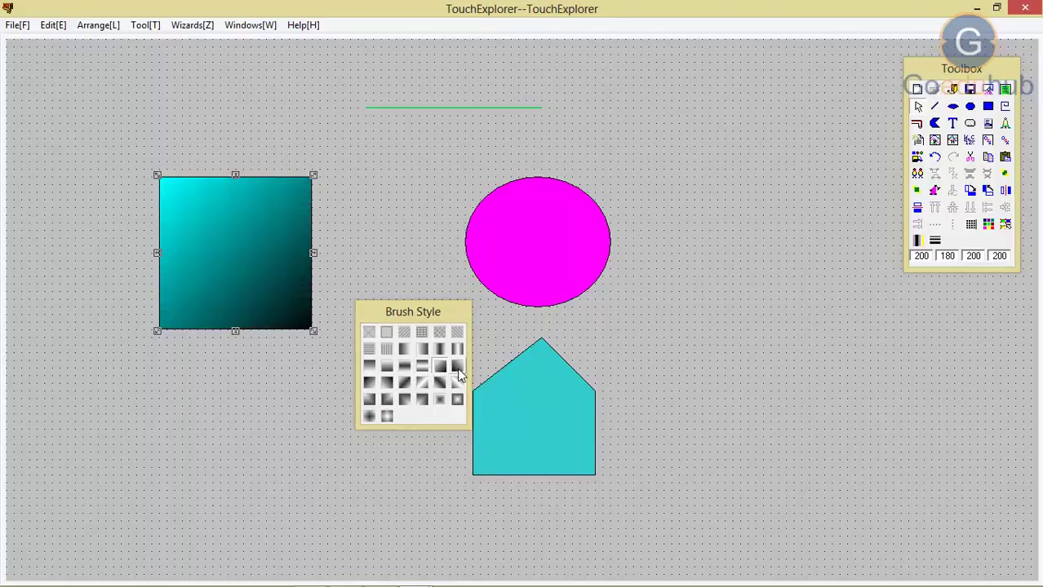
{"action": "left_click", "coordinate": [457, 367]}
{"action": "left_click", "coordinate": [414, 378]}
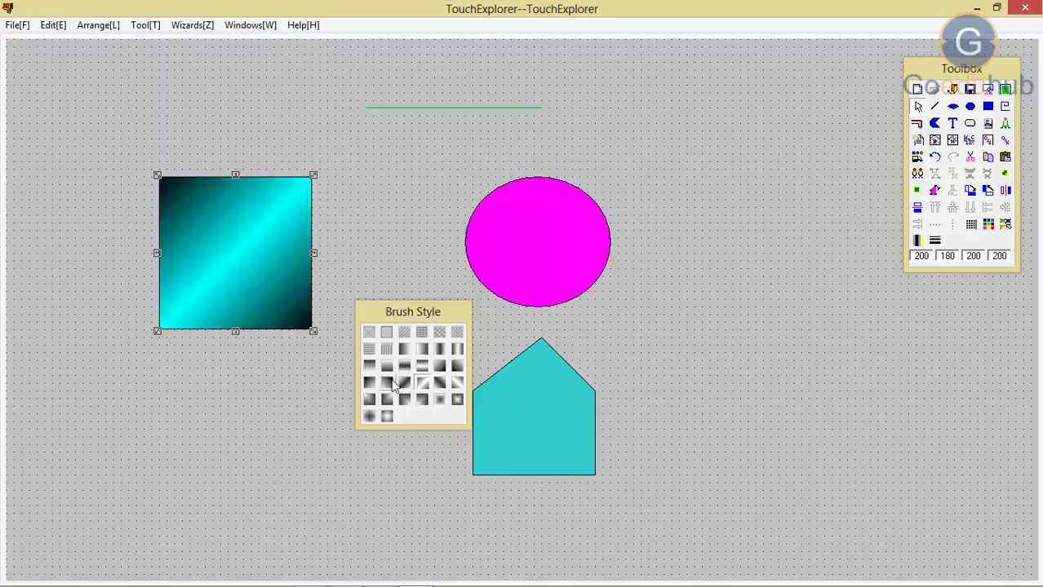
{"action": "left_click", "coordinate": [389, 383]}
{"action": "left_click", "coordinate": [371, 386]}
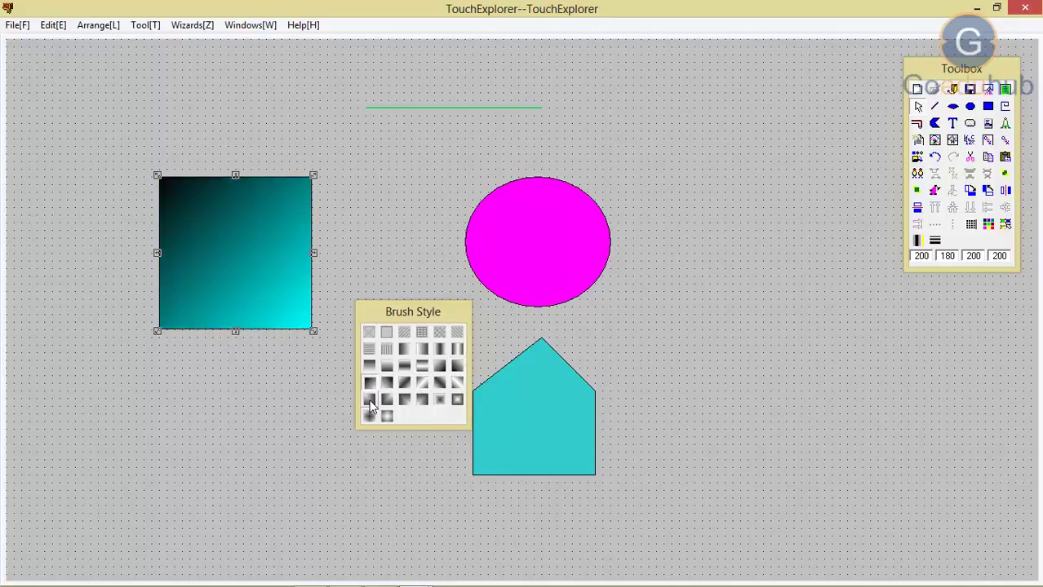
{"action": "left_click", "coordinate": [386, 401]}
- Give the ellipse a magenta-to-black gradient after trying pattern fills
{"action": "left_click", "coordinate": [515, 269]}
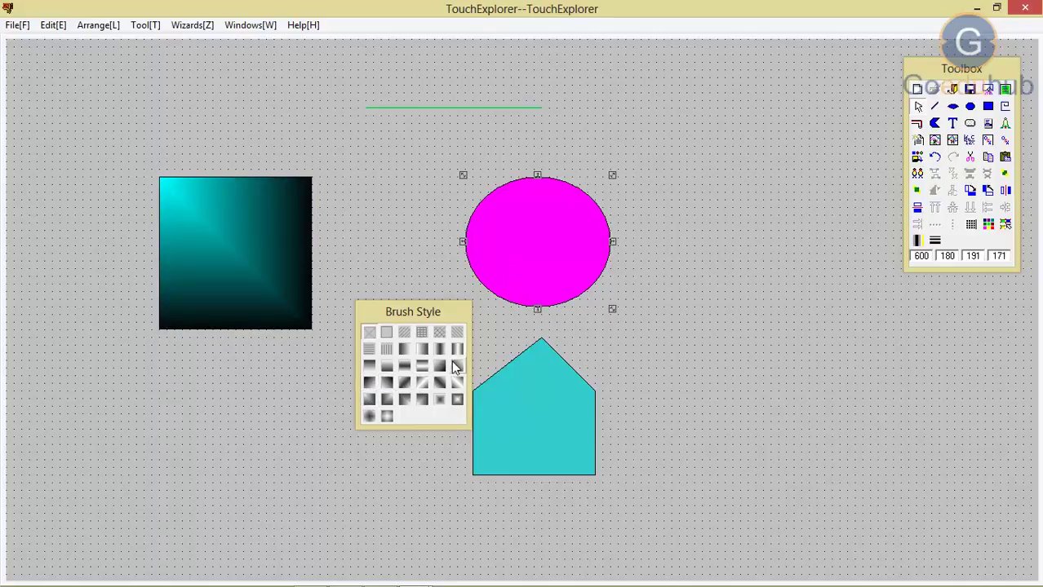
{"action": "left_click", "coordinate": [441, 336]}
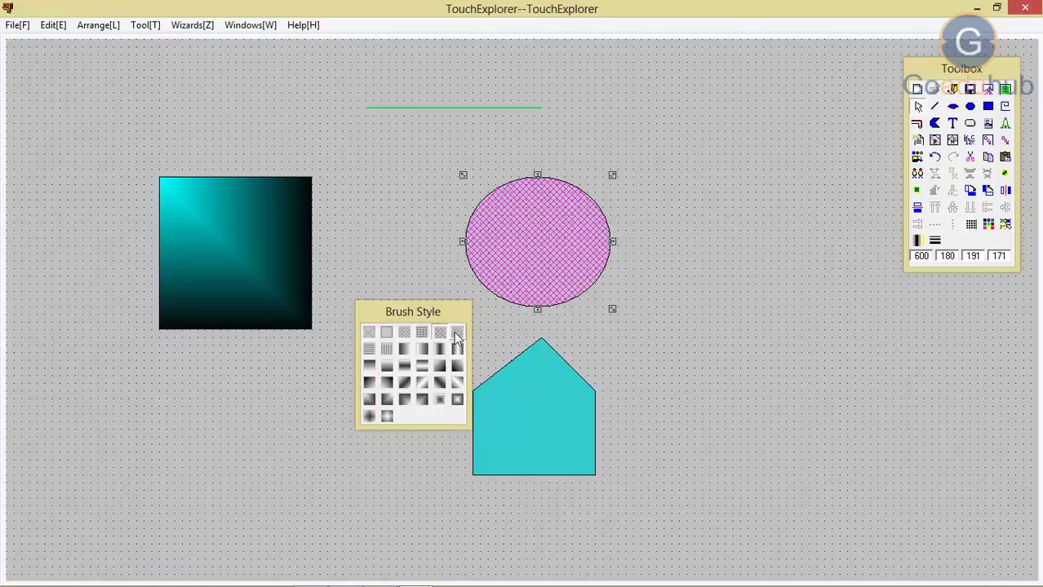
{"action": "left_click", "coordinate": [456, 333]}
{"action": "left_click", "coordinate": [422, 332]}
{"action": "left_click", "coordinate": [422, 399]}
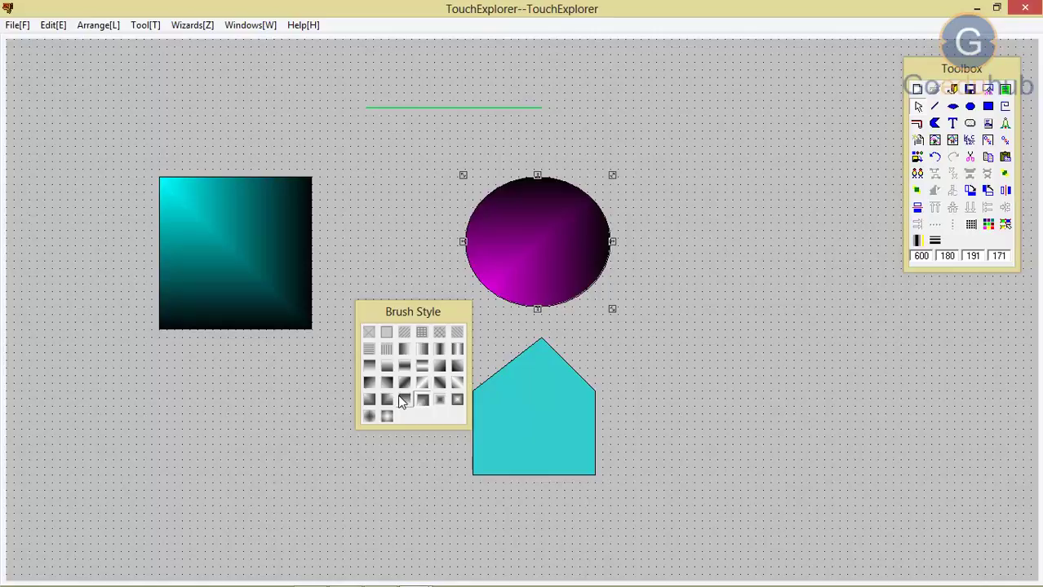
{"action": "left_click", "coordinate": [404, 400]}
{"action": "left_click", "coordinate": [385, 398]}
- Give the house a radial gradient with a dark centre, then close Brush Style
{"action": "left_click", "coordinate": [575, 438]}
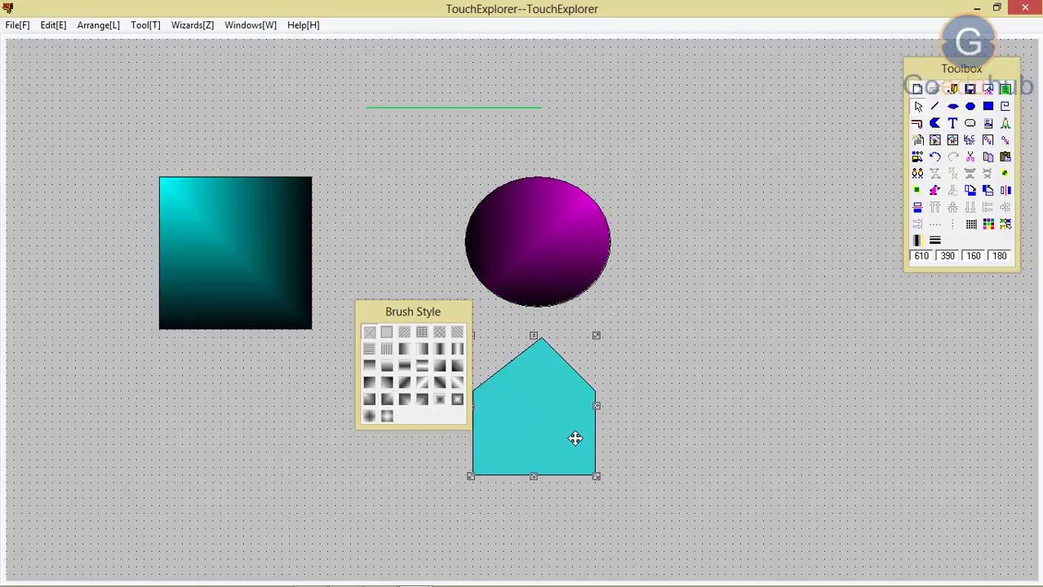
{"action": "left_click", "coordinate": [387, 416]}
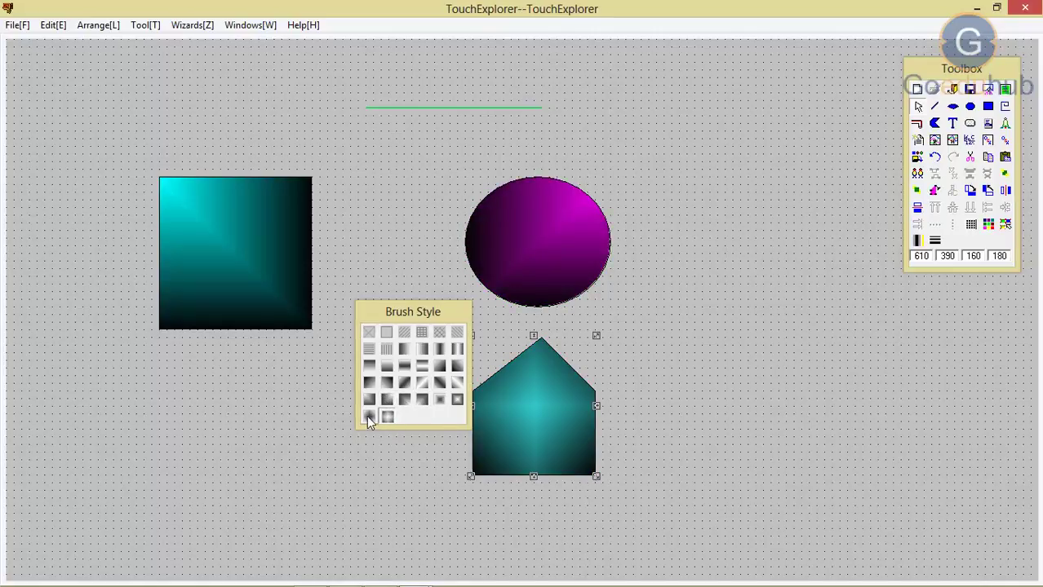
{"action": "left_click", "coordinate": [367, 415]}
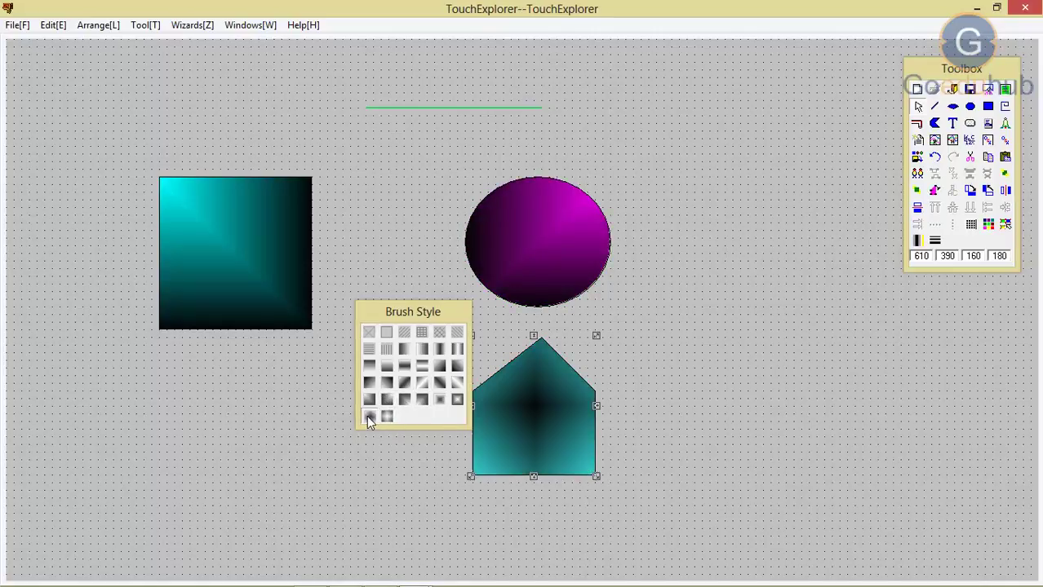
{"action": "left_click", "coordinate": [410, 267]}
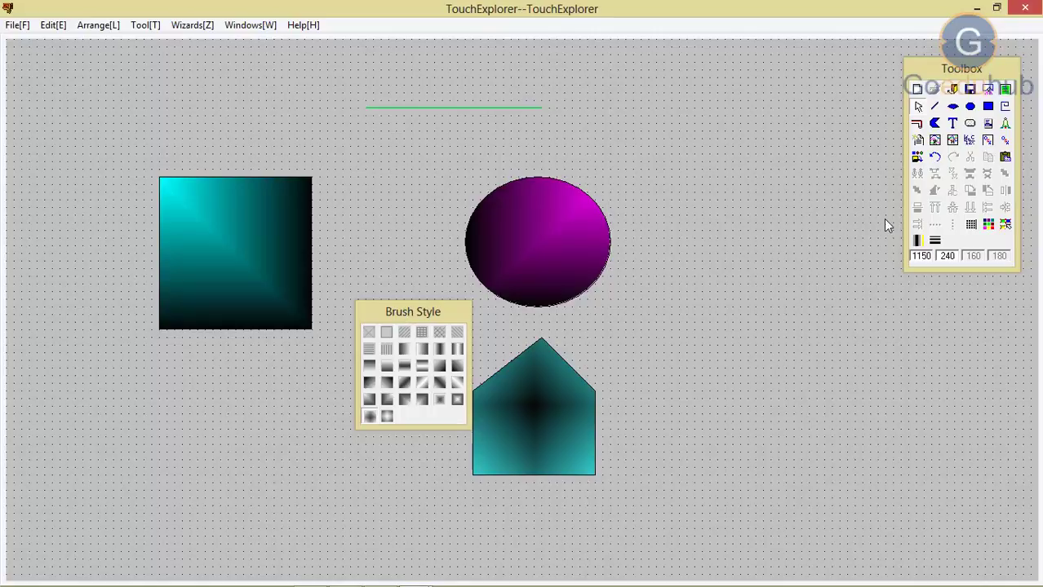
{"action": "left_click", "coordinate": [917, 240]}
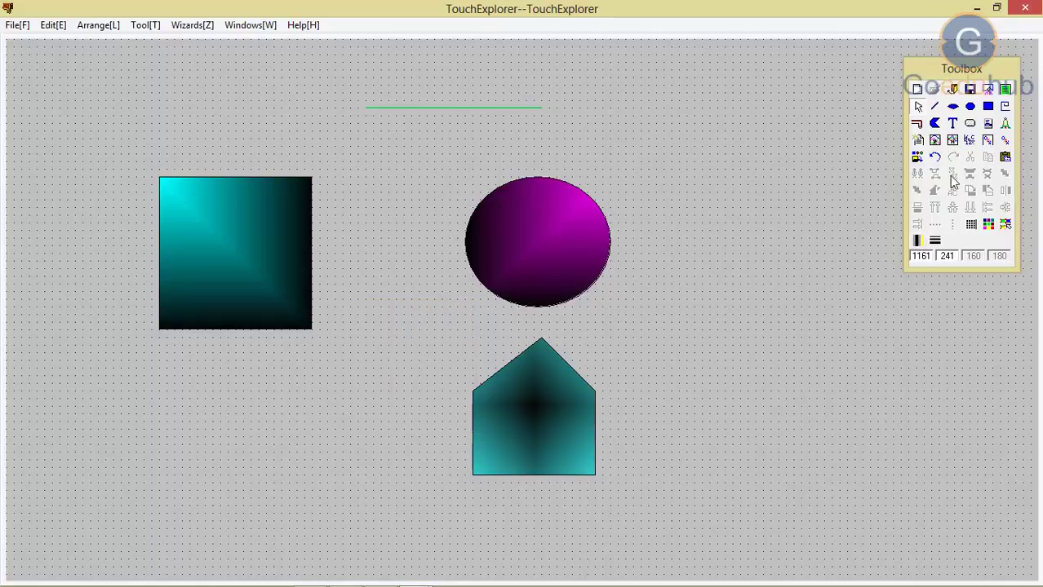
- Place a WELCOME text on the canvas with the Text tool
{"action": "left_click", "coordinate": [952, 126]}
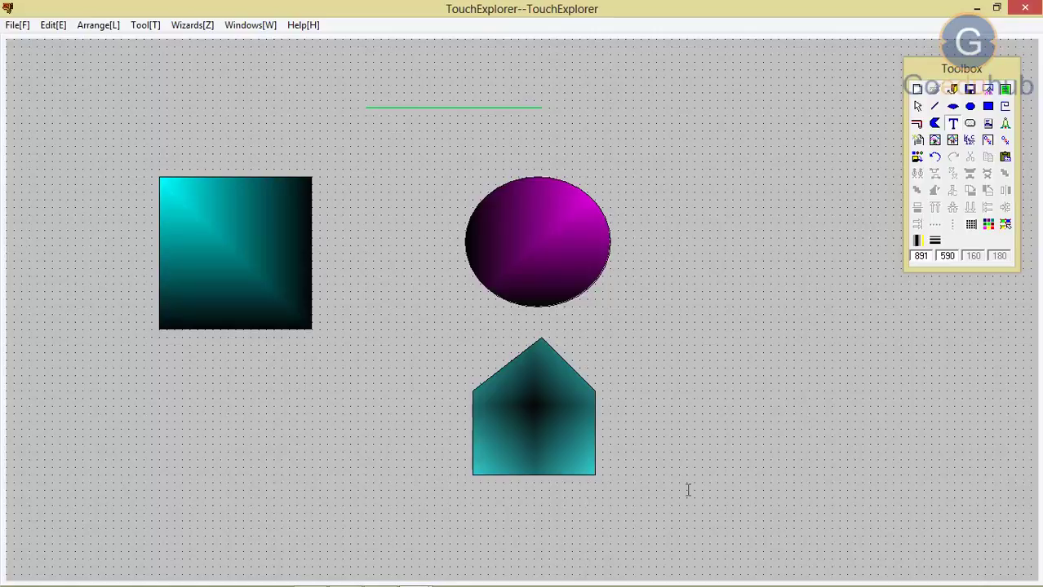
{"action": "type", "text": "ELCOME"}
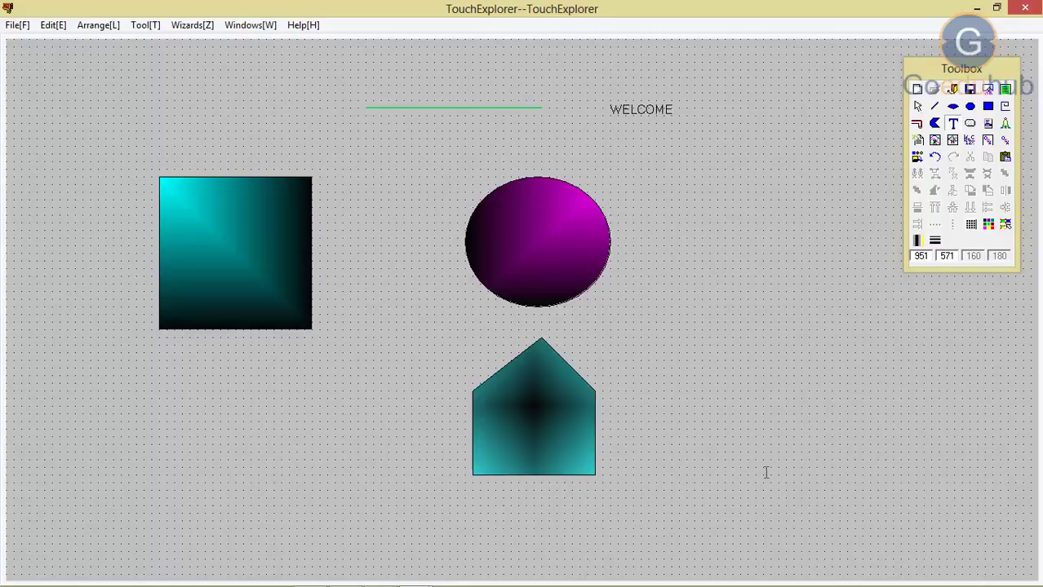
{"action": "double_click", "coordinate": [658, 106]}
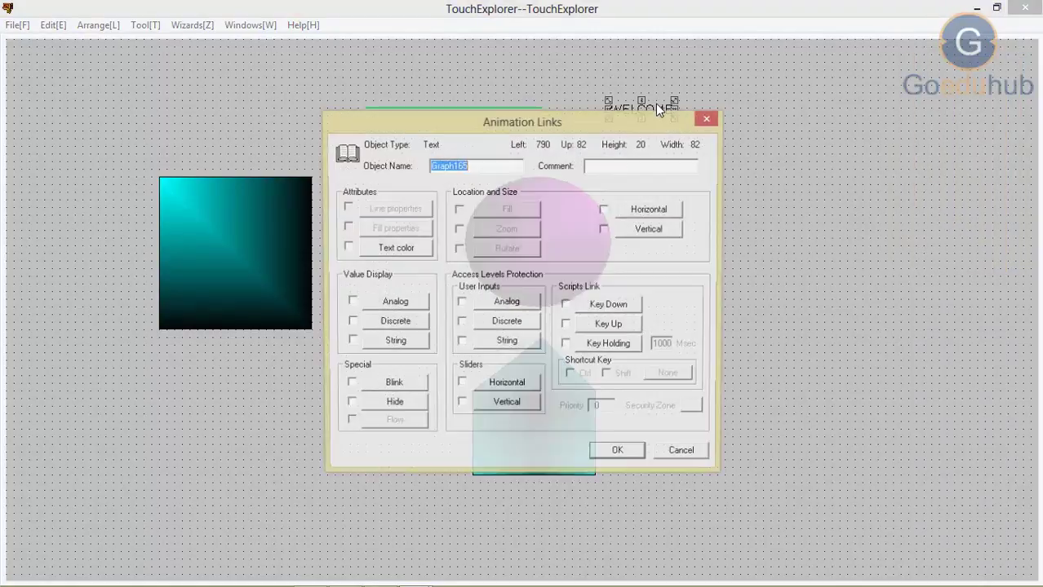
{"action": "left_click", "coordinate": [700, 118]}
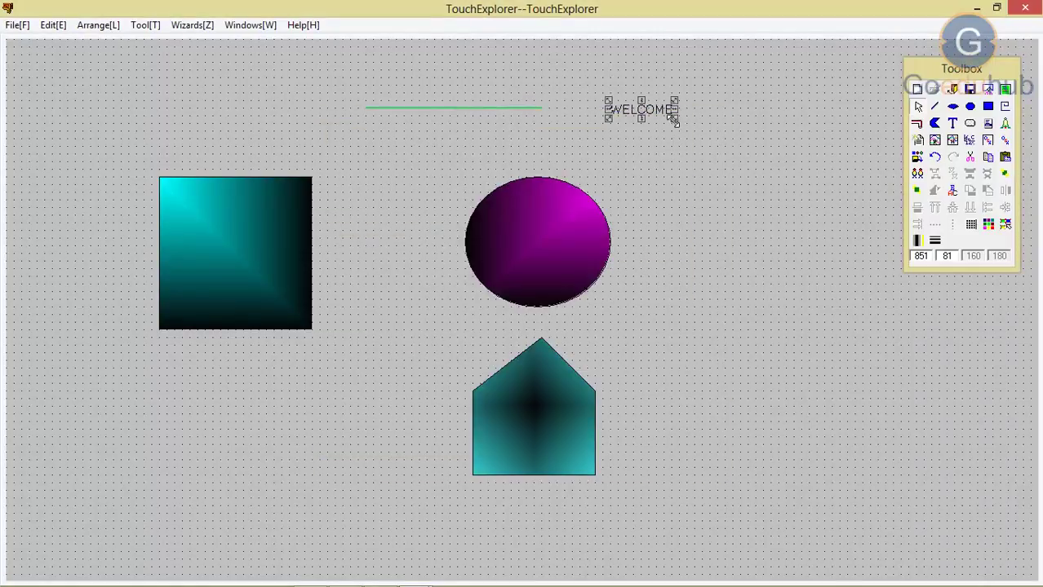
- Enlarge WELCOME to about 620 by 150 and centre it along the top
{"action": "left_click_drag", "start_coordinate": [677, 120], "coordinate": [799, 179]}
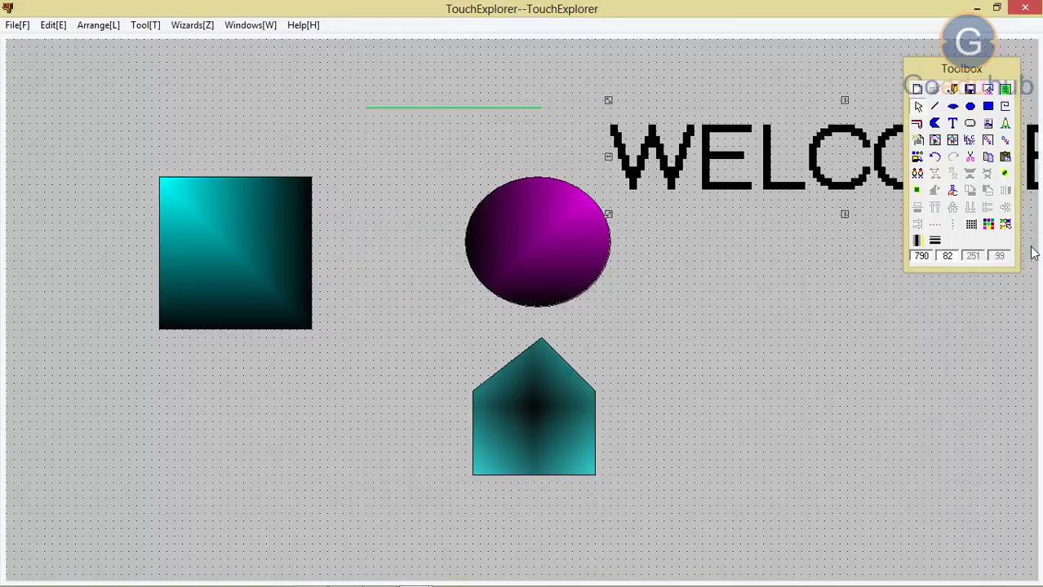
{"action": "left_click", "coordinate": [487, 117]}
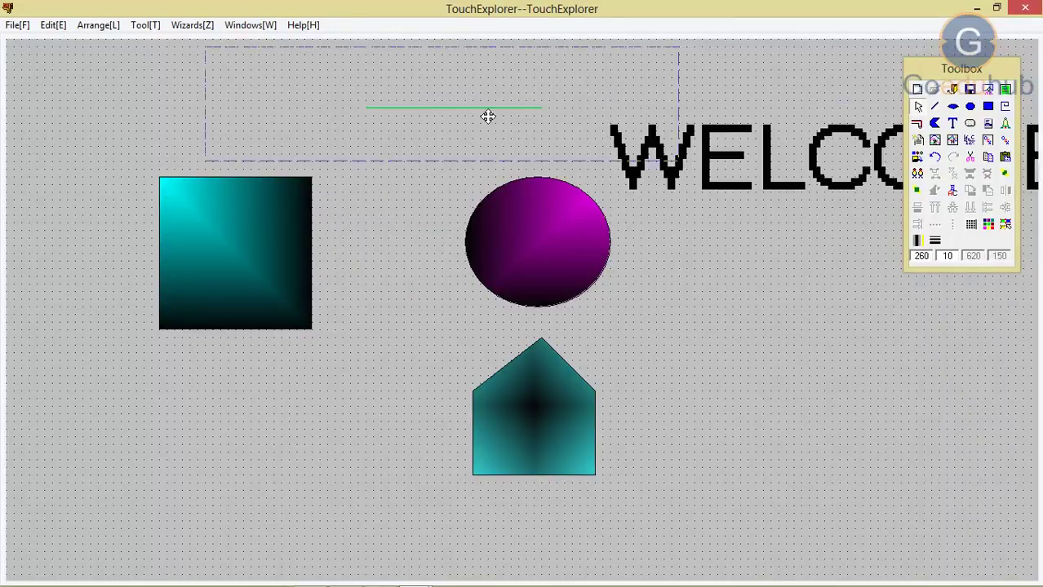
{"action": "left_click_drag", "start_coordinate": [547, 107], "coordinate": [532, 115]}
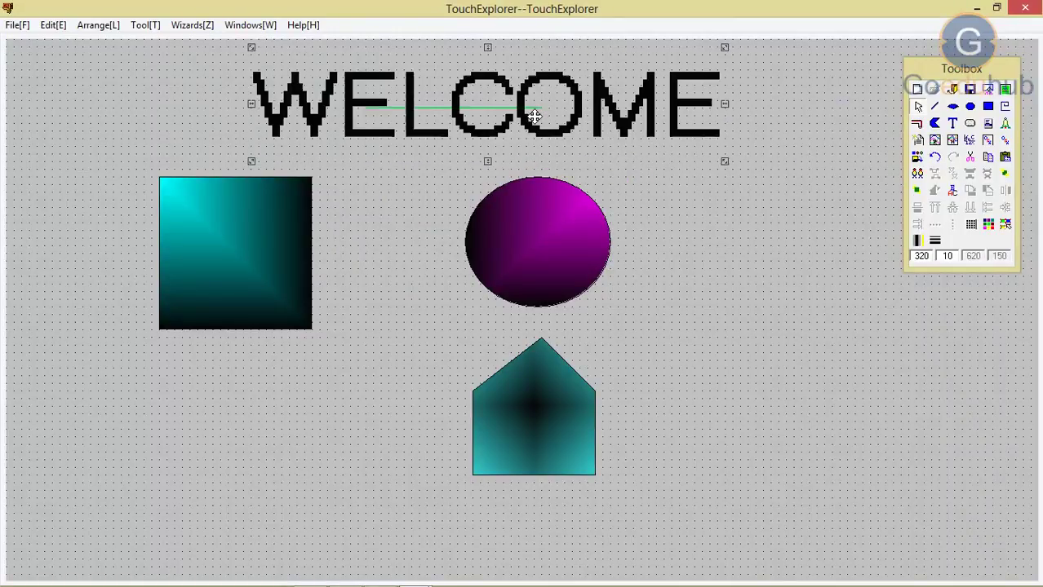
{"action": "left_click", "coordinate": [988, 229]}
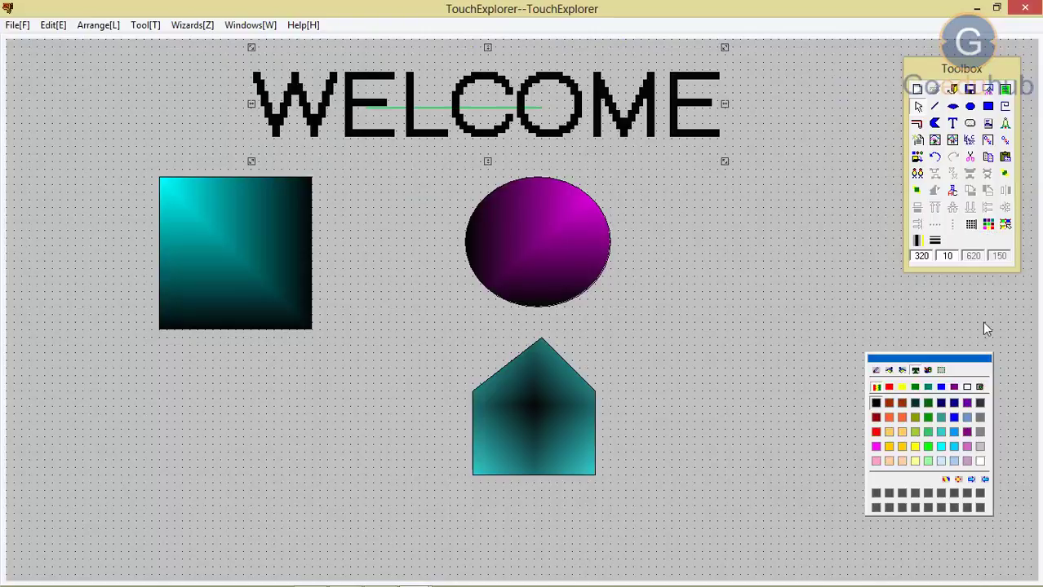
- Colour the WELCOME text green and shift it toward the top-left
{"action": "left_click", "coordinate": [891, 445]}
{"action": "left_click", "coordinate": [915, 447]}
{"action": "left_click", "coordinate": [929, 447]}
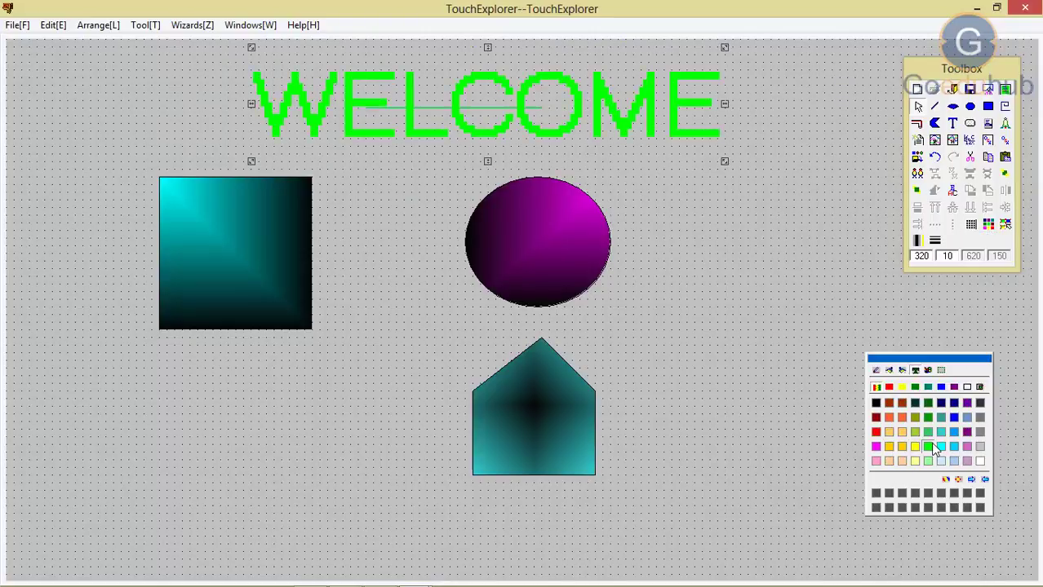
{"action": "left_click", "coordinate": [992, 232]}
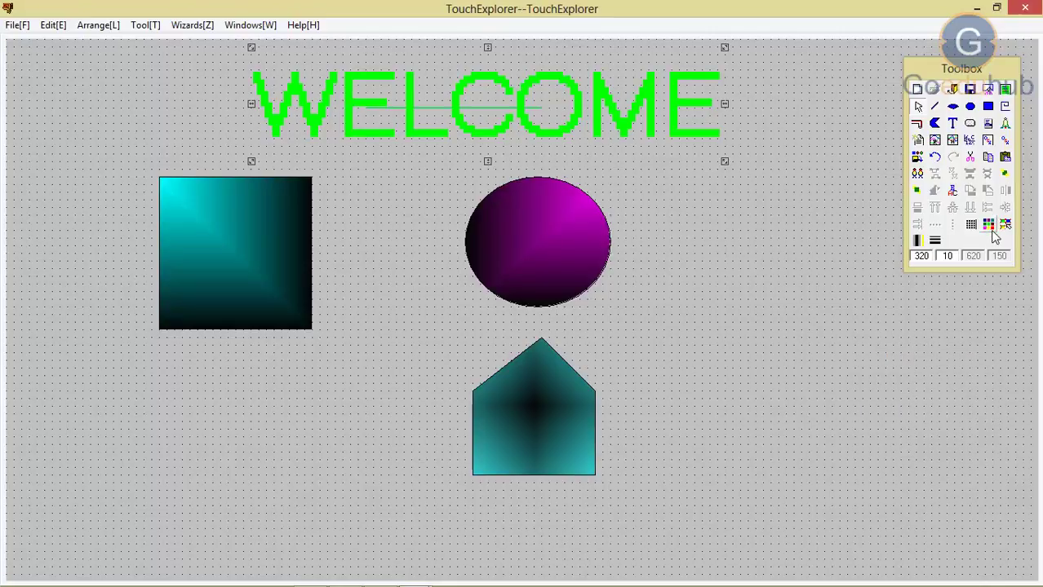
{"action": "double_click", "coordinate": [483, 124]}
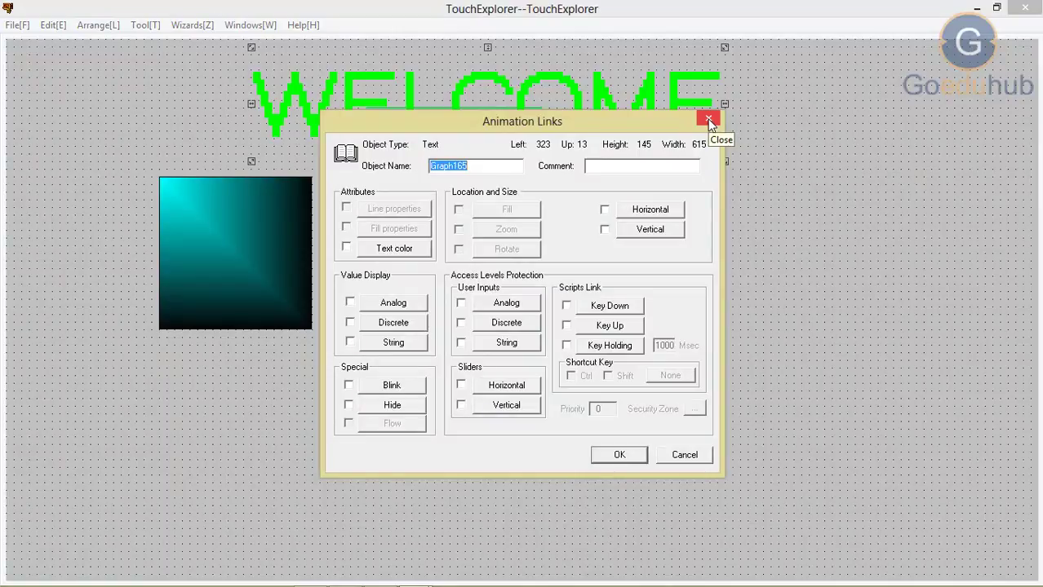
{"action": "left_click", "coordinate": [709, 120]}
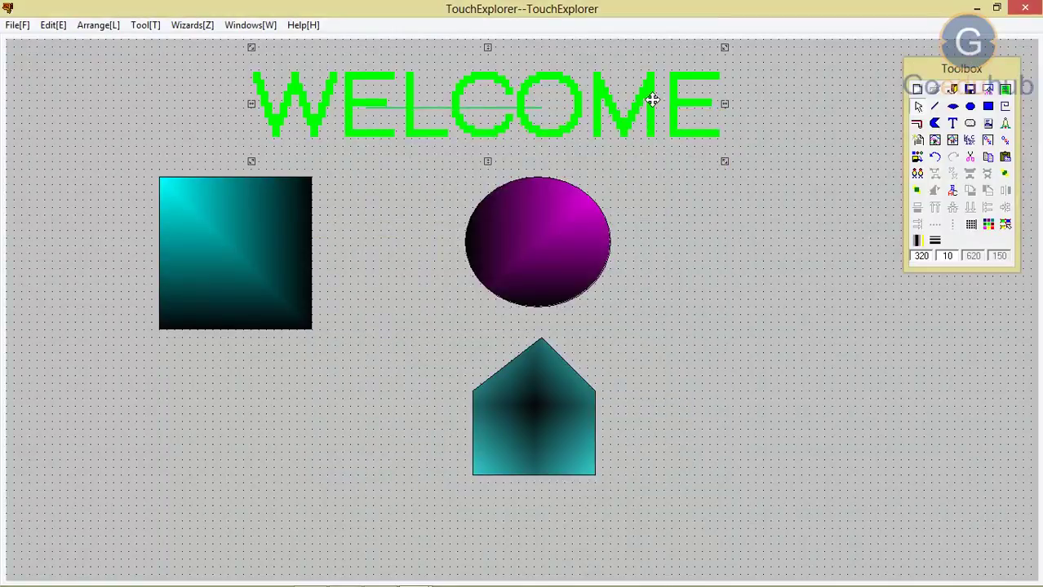
{"action": "left_click_drag", "start_coordinate": [608, 124], "coordinate": [438, 133]}
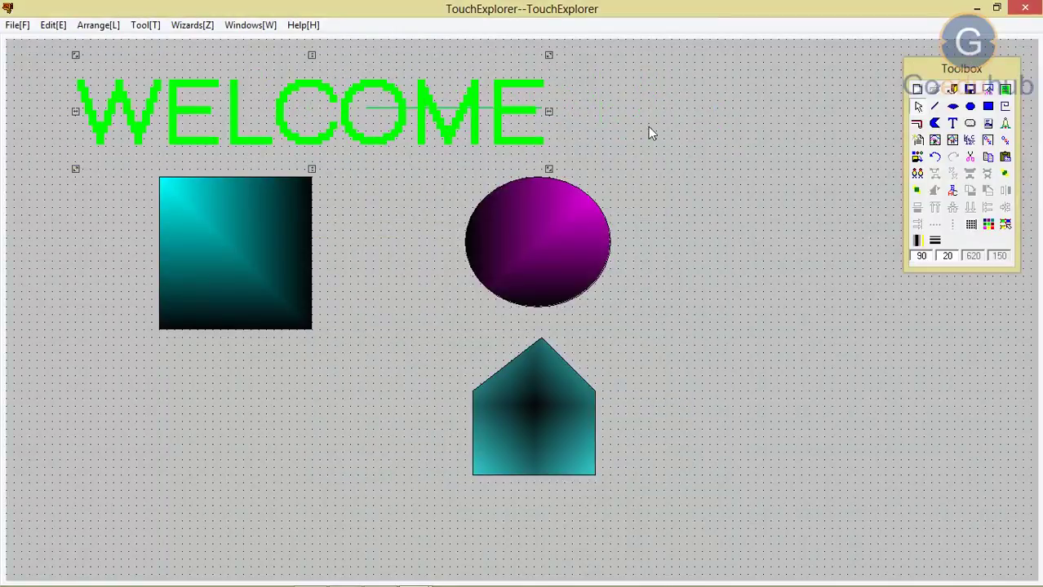
- Copy WELCOME and paste two copies, one lower down and one at the right
{"action": "left_click", "coordinate": [917, 173]}
{"action": "left_click", "coordinate": [308, 149]}
{"action": "left_click", "coordinate": [306, 398]}
{"action": "key", "text": "ctrl+v"}
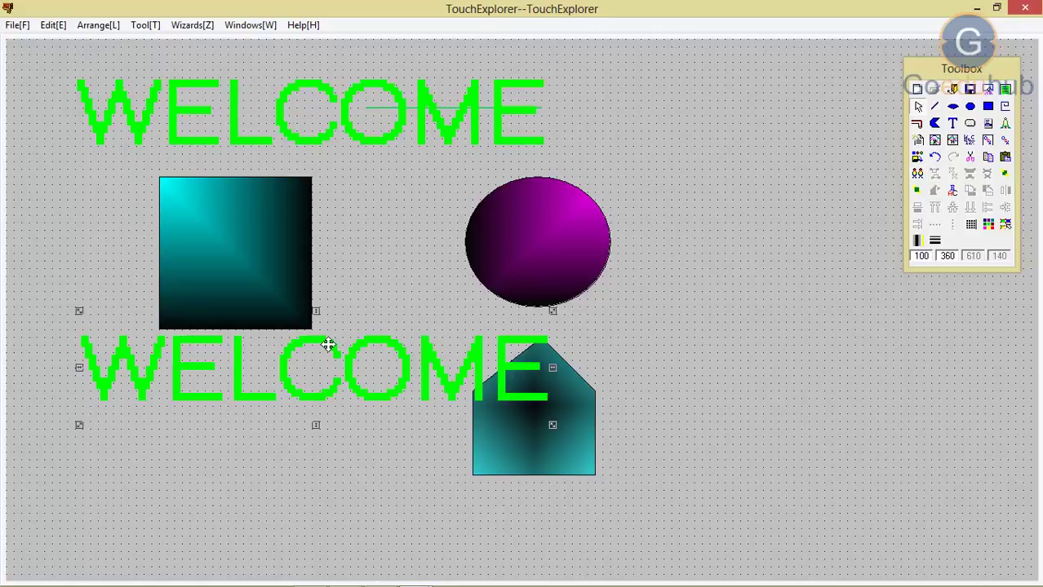
{"action": "left_click", "coordinate": [350, 141]}
{"action": "left_click", "coordinate": [350, 136]}
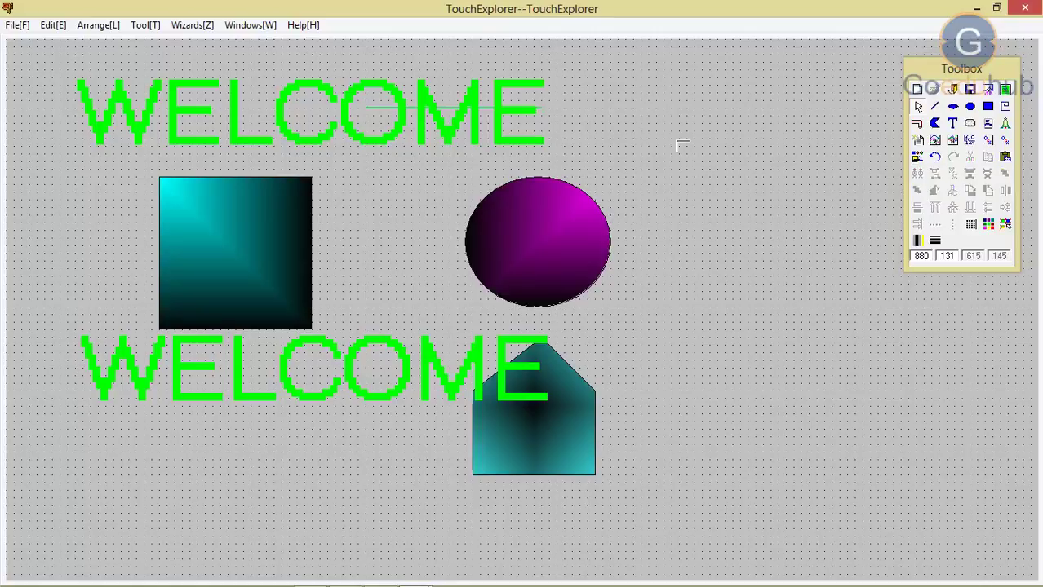
{"action": "key", "text": "ctrl+v"}
{"action": "left_click", "coordinate": [407, 121]}
{"action": "right_click", "coordinate": [408, 122]}
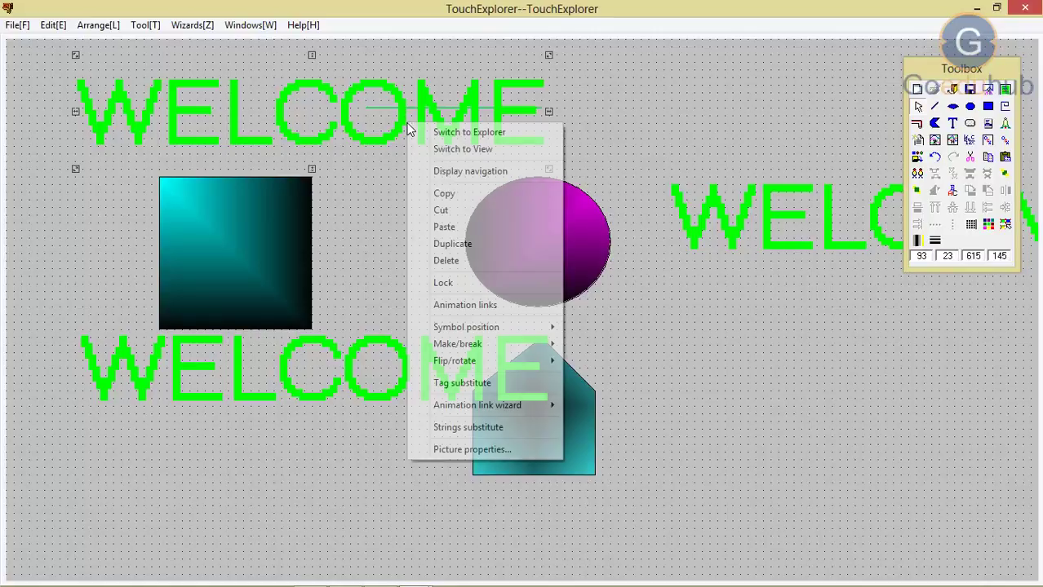
- Copy the top WELCOME and paste another copy at the lower right
{"action": "left_click", "coordinate": [453, 194]}
{"action": "right_click", "coordinate": [762, 394]}
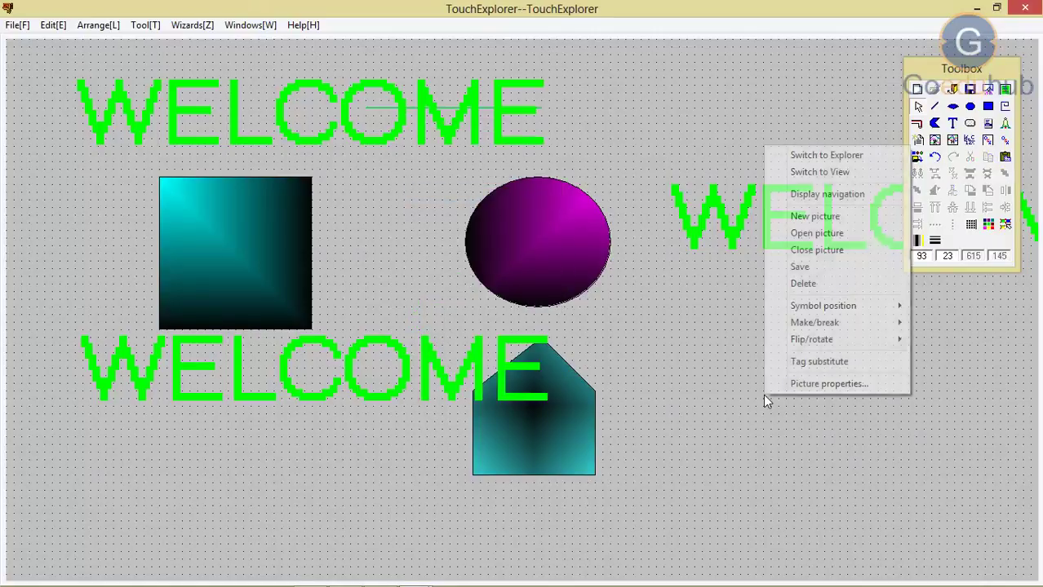
{"action": "left_click", "coordinate": [703, 350]}
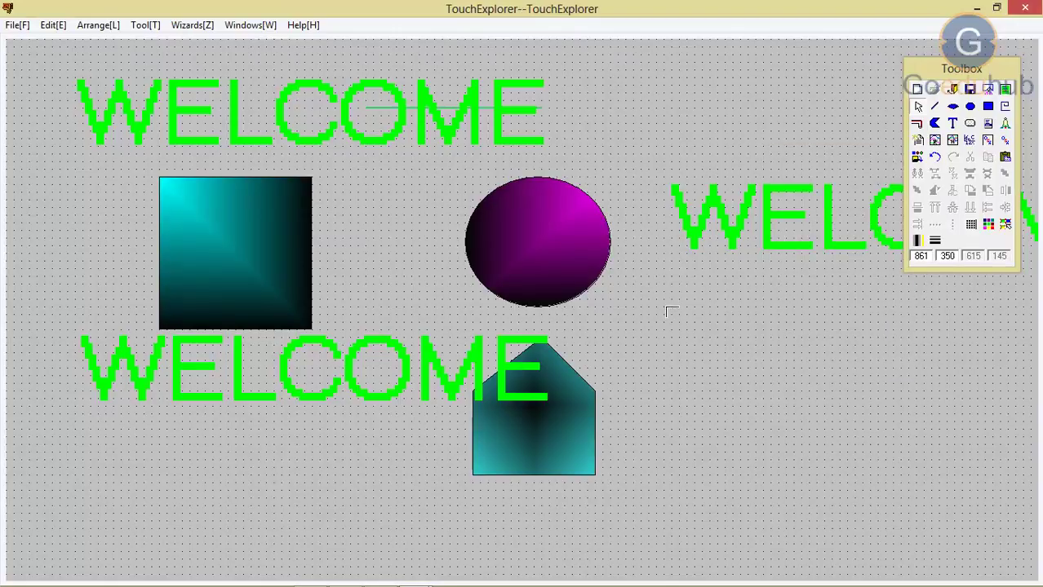
{"action": "key", "text": "ctrl+v"}
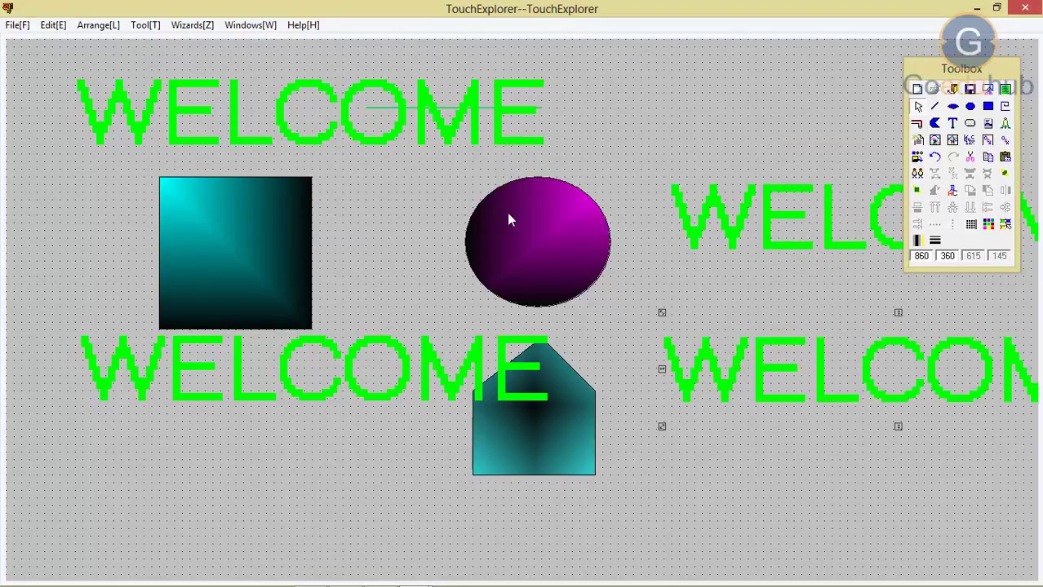
- Cut the top WELCOME and paste it into the canvas's top-left corner
{"action": "left_click", "coordinate": [368, 117]}
{"action": "right_click", "coordinate": [334, 117]}
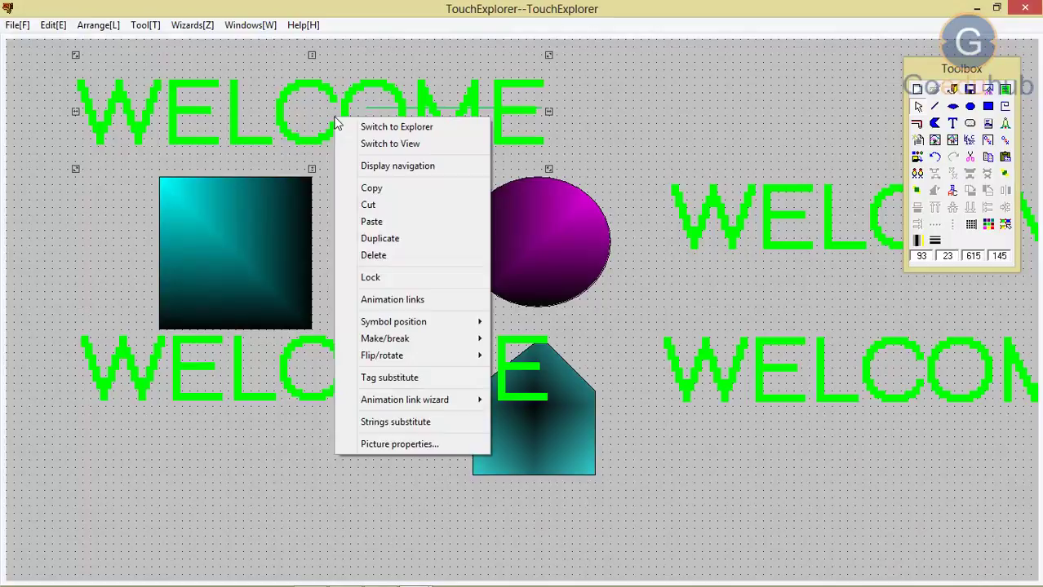
{"action": "left_click", "coordinate": [376, 209]}
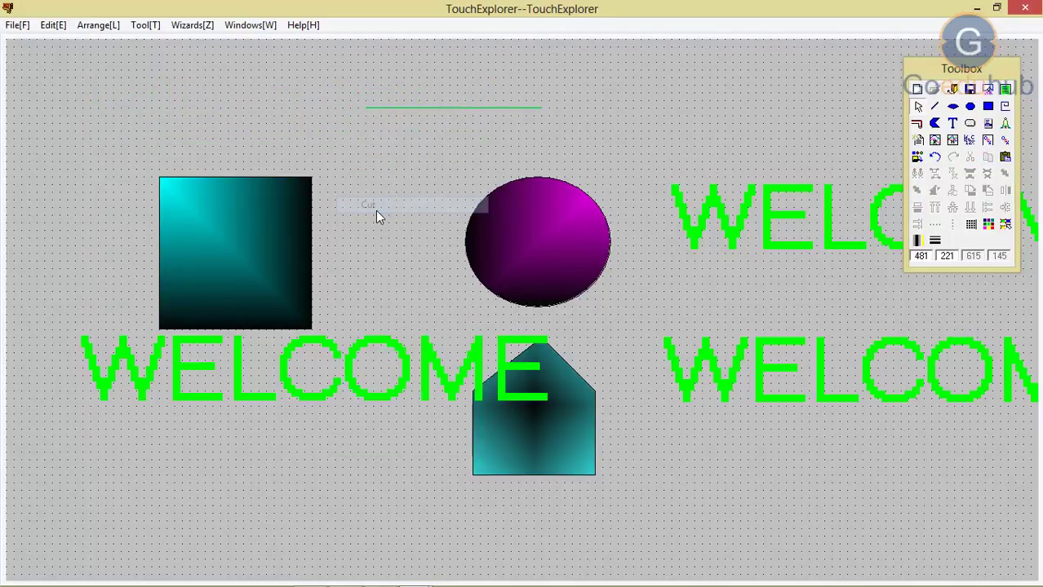
{"action": "right_click", "coordinate": [48, 52]}
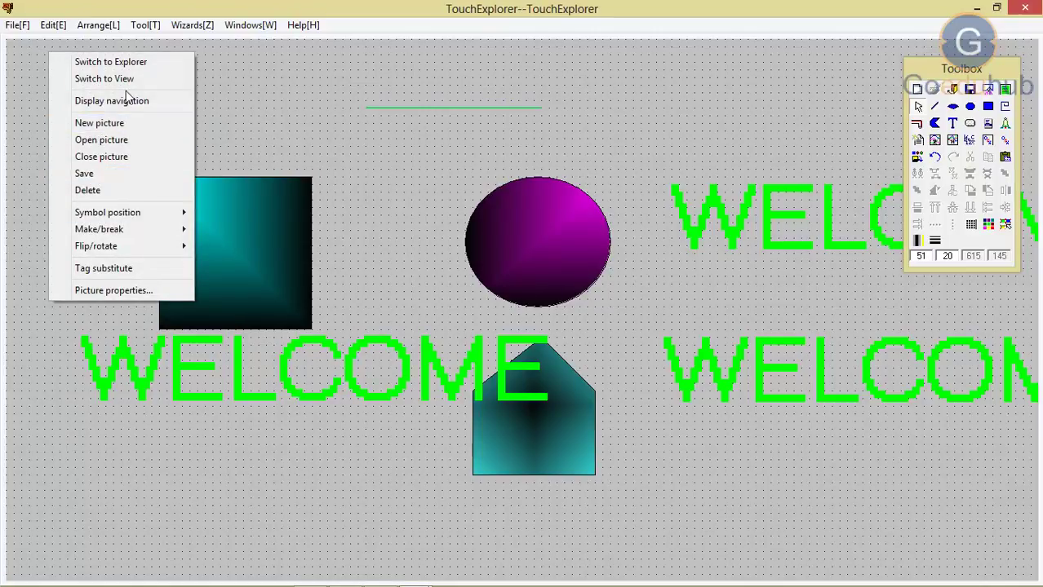
{"action": "left_click", "coordinate": [369, 181]}
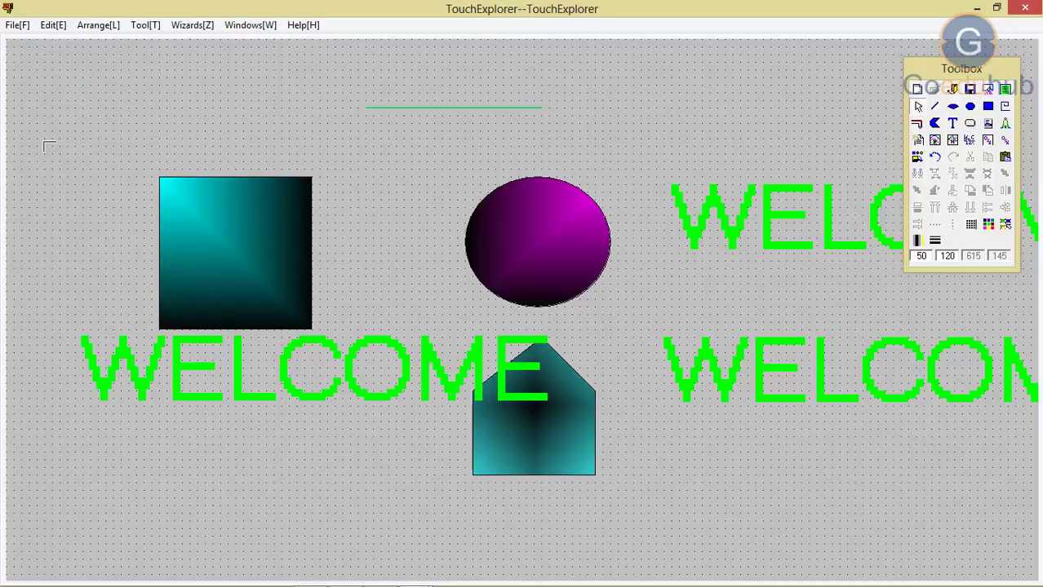
{"action": "left_click", "coordinate": [36, 66]}
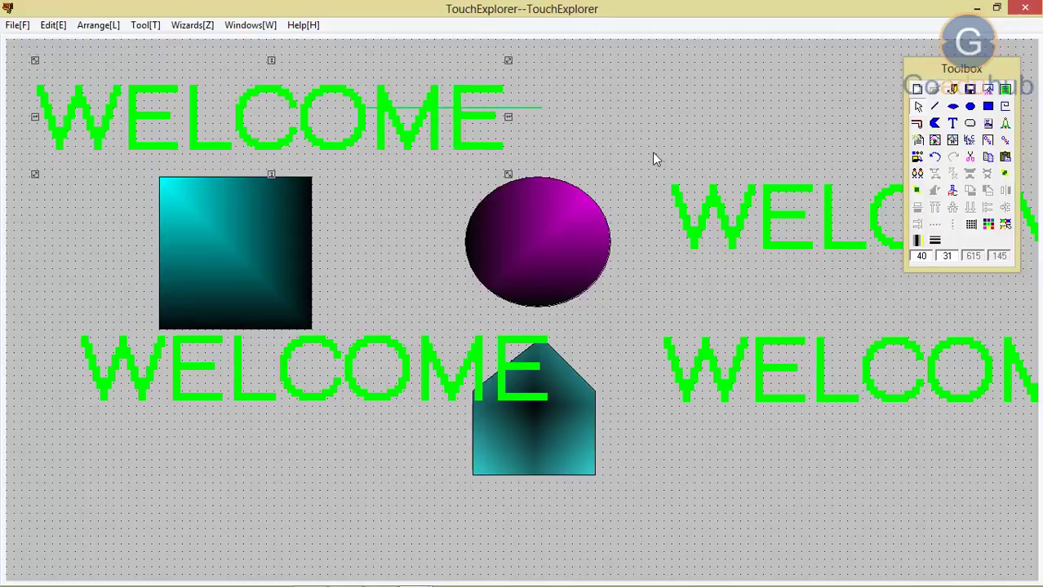
- Select the upper-right WELCOME text and view its font settings without changing them
{"action": "left_click", "coordinate": [779, 200]}
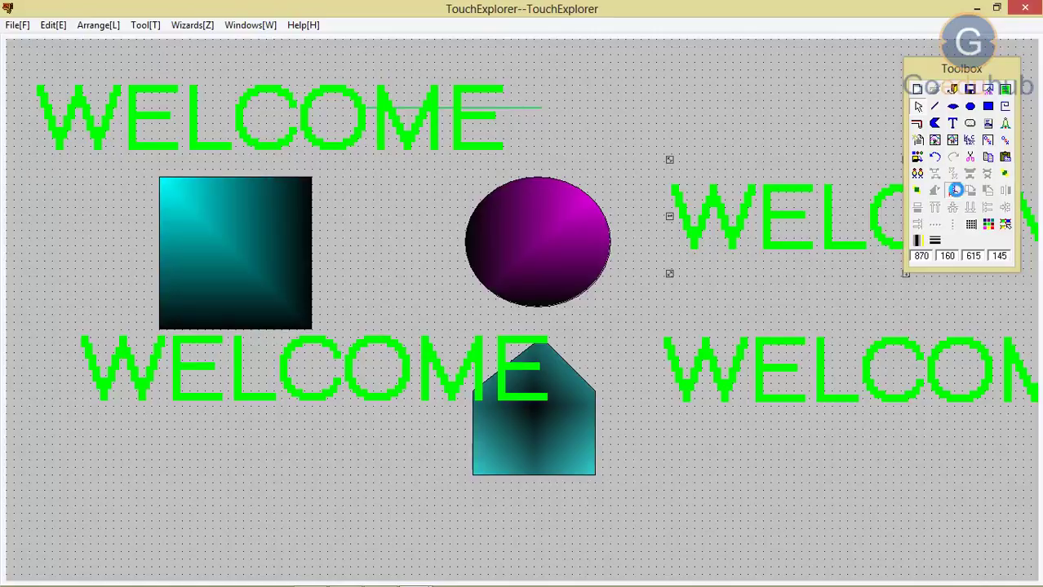
{"action": "left_click", "coordinate": [952, 193]}
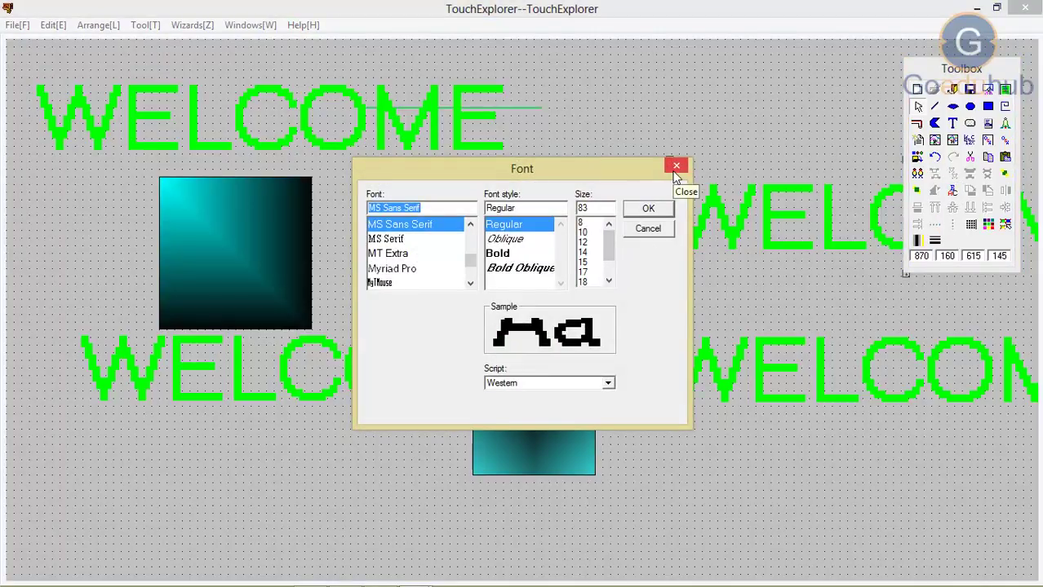
{"action": "left_click", "coordinate": [676, 168]}
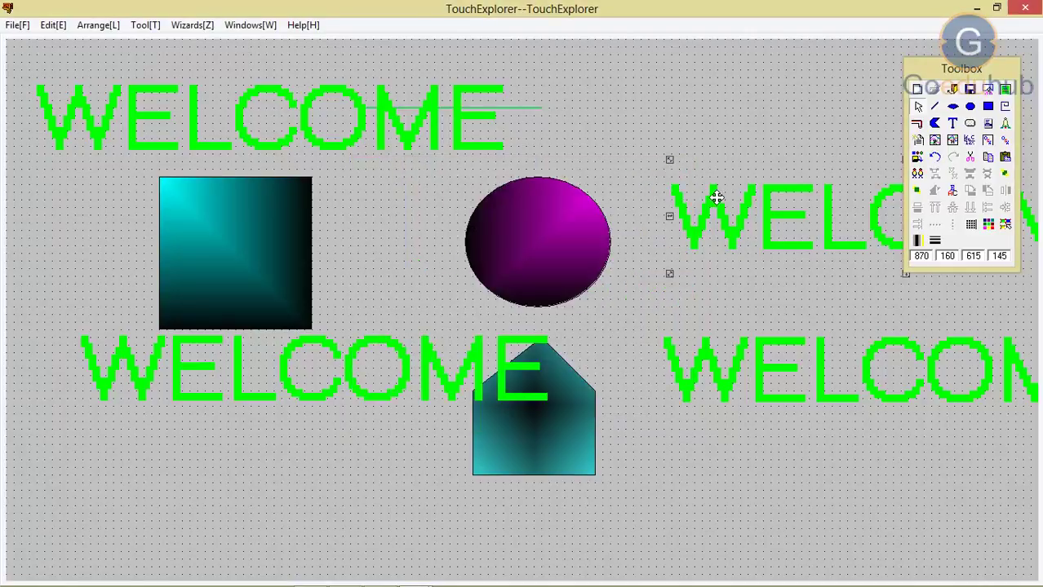
- Drag the right-hand WELCOME text up to the top and select the house shape
{"action": "left_click_drag", "start_coordinate": [717, 209], "coordinate": [718, 134]}
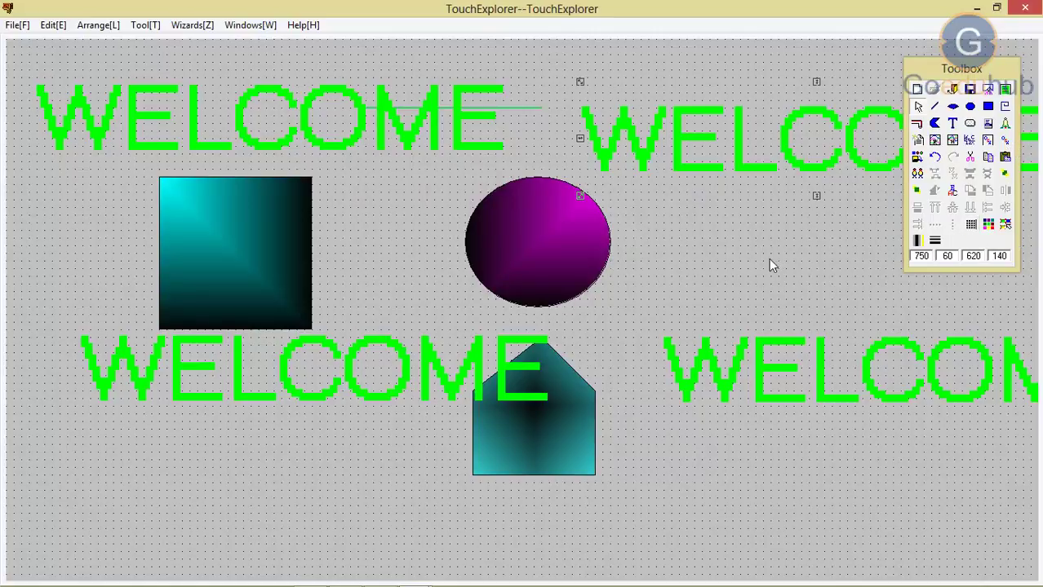
{"action": "left_click", "coordinate": [556, 395]}
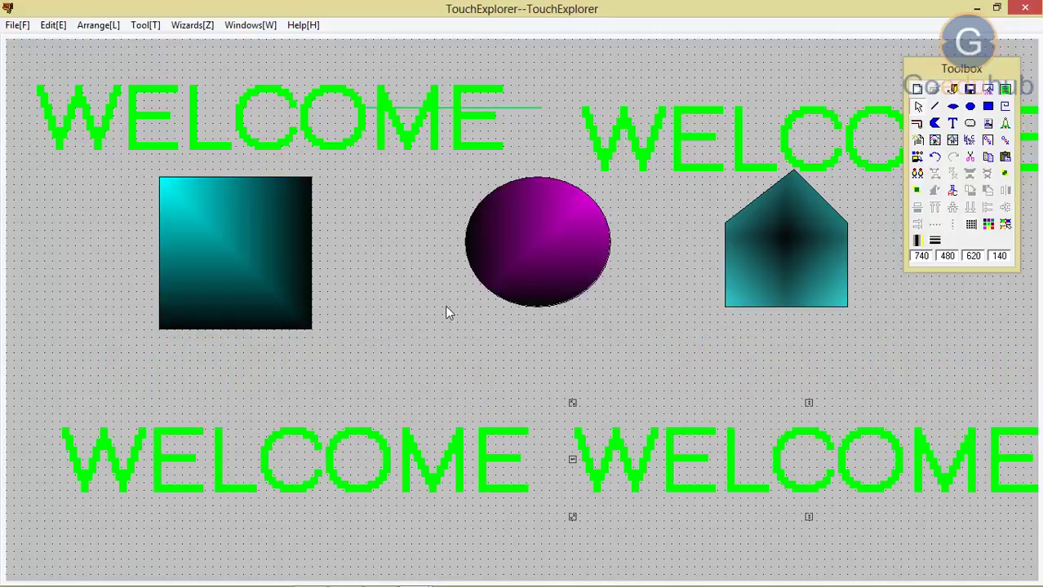
{"action": "left_click", "coordinate": [96, 25]}
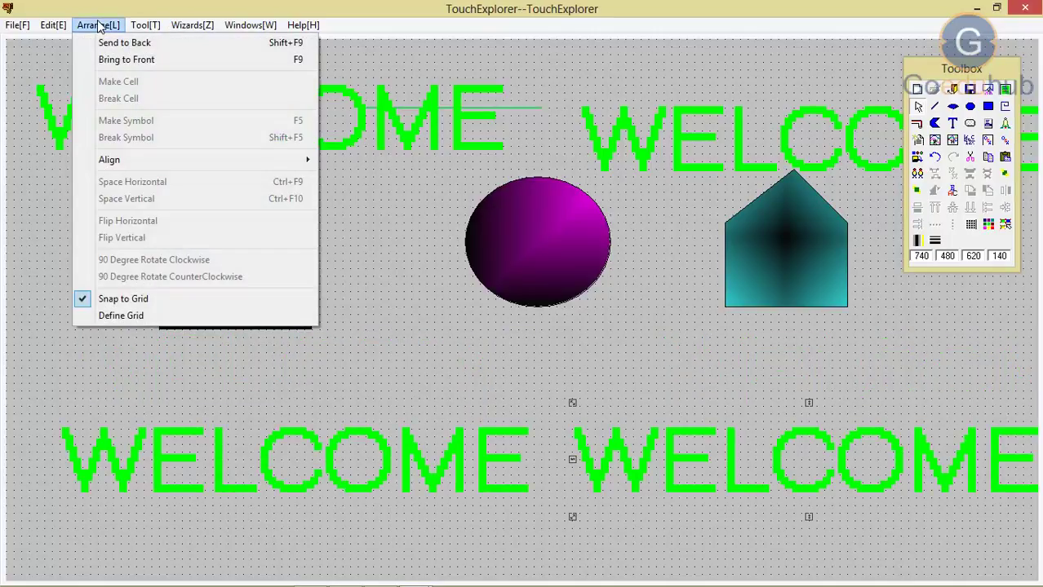
- Box-select the square, circle and house, then align them top, middle and finally bottom
{"action": "left_click", "coordinate": [4, 245]}
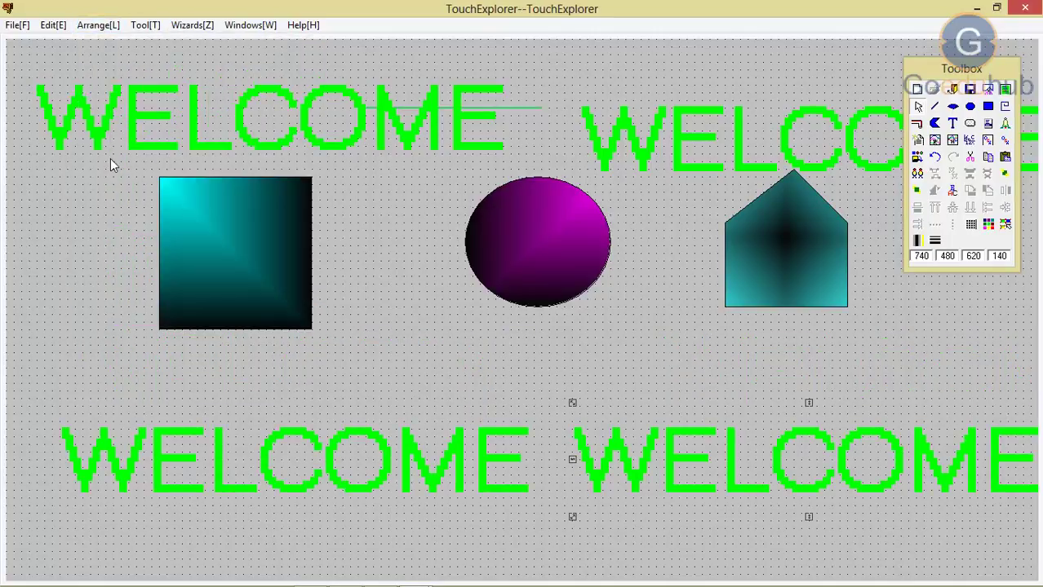
{"action": "left_click", "coordinate": [492, 293]}
{"action": "left_click_drag", "start_coordinate": [109, 158], "coordinate": [922, 377]}
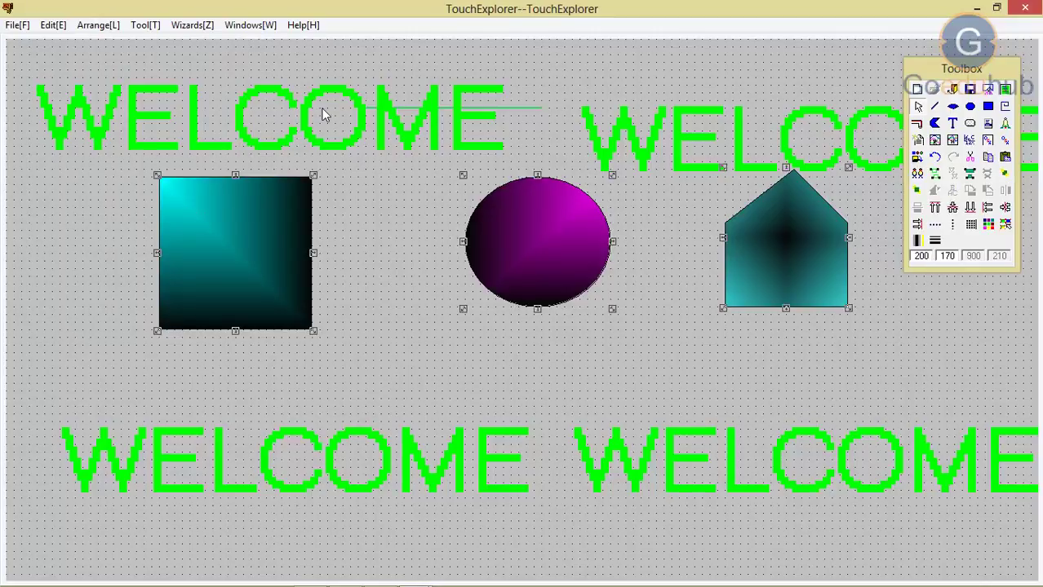
{"action": "left_click", "coordinate": [934, 208]}
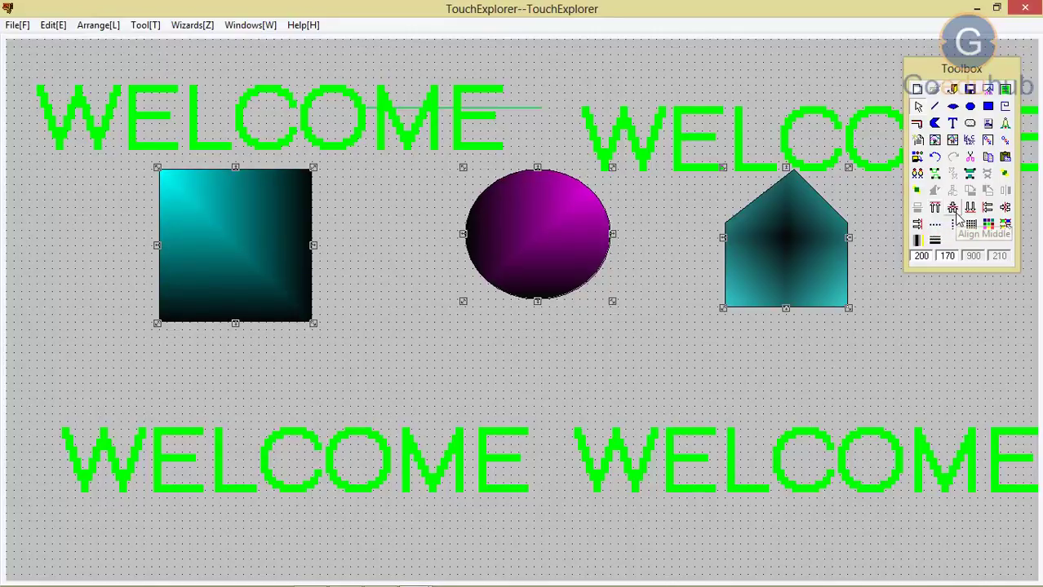
{"action": "left_click", "coordinate": [953, 209]}
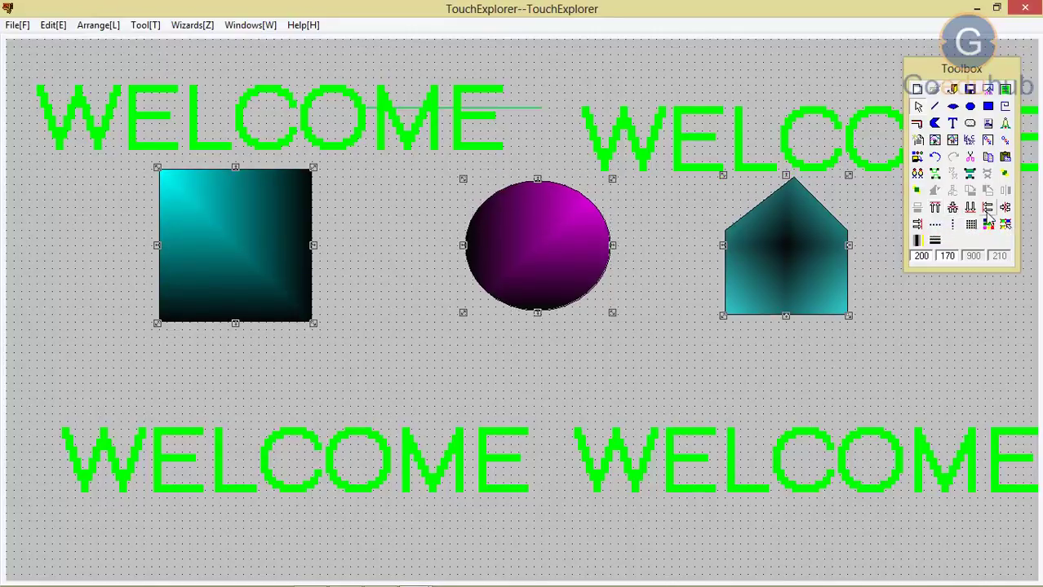
{"action": "left_click", "coordinate": [971, 209]}
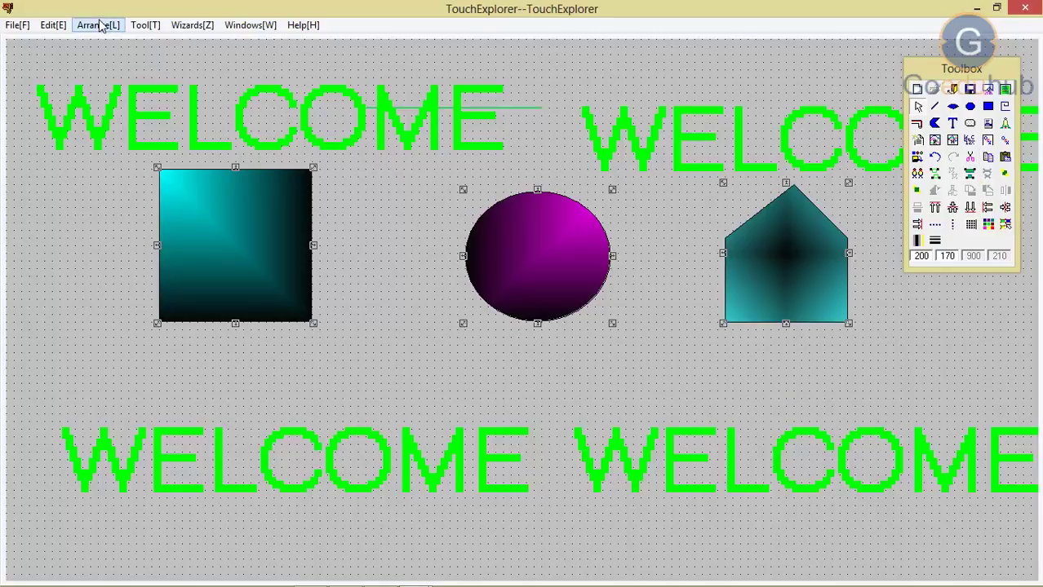
- Look through Arrange > Align and close it without making changes
{"action": "left_click", "coordinate": [101, 25]}
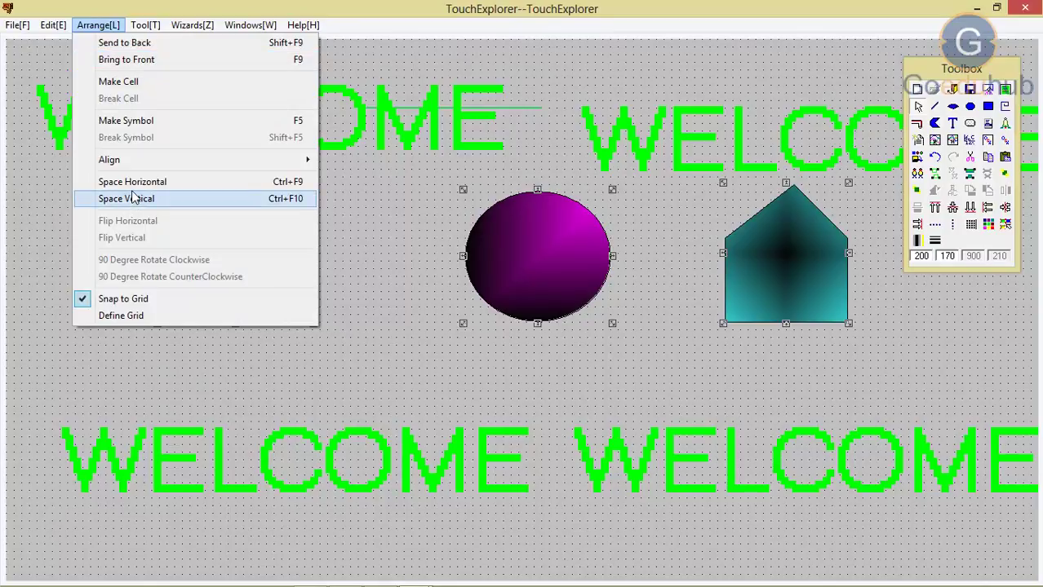
{"action": "mouse_move", "coordinate": [184, 170]}
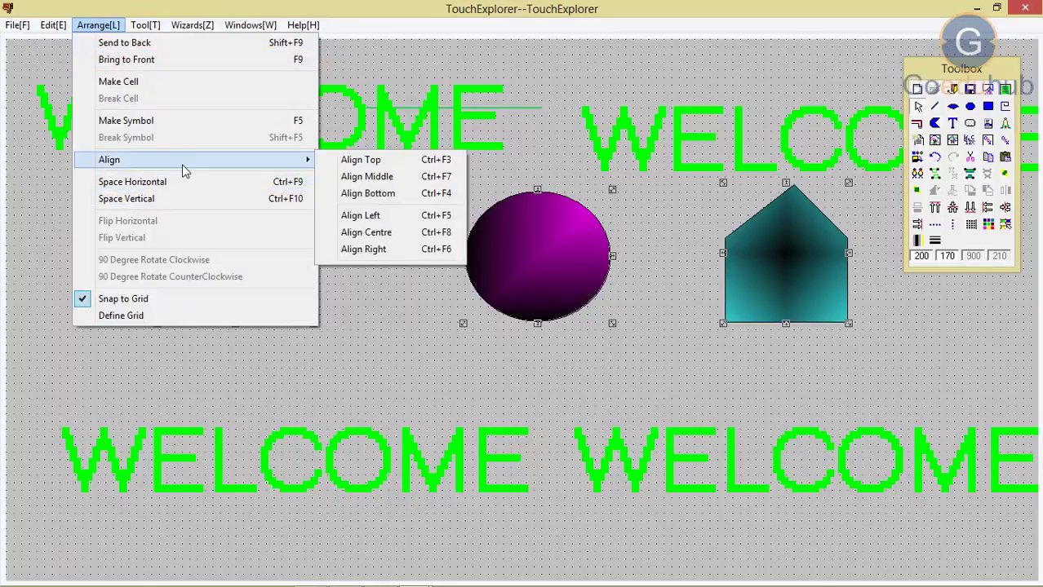
{"action": "left_click", "coordinate": [388, 247]}
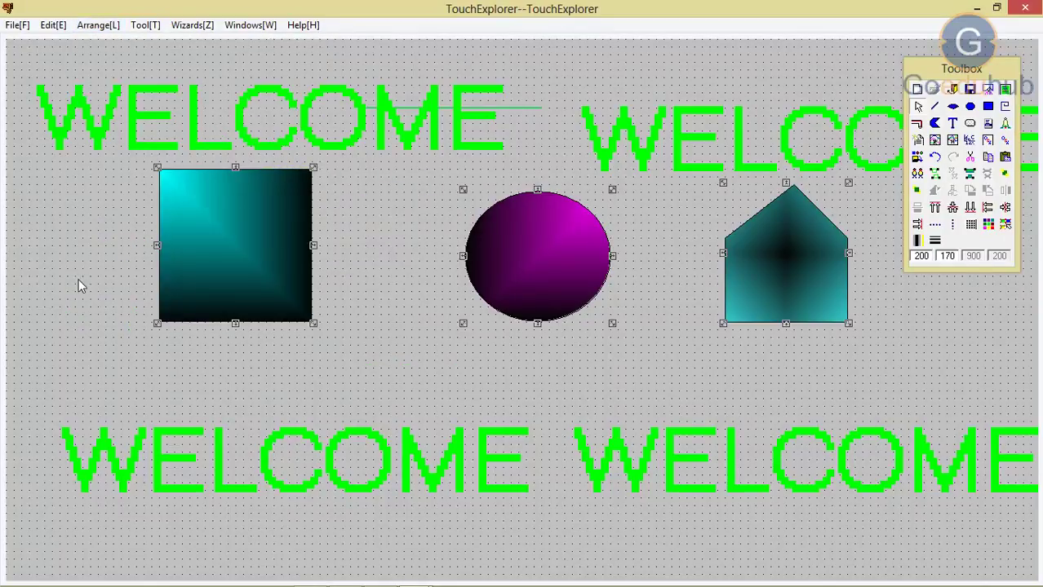
- Select the cyan square, open its context options, then dismiss them and deselect it
{"action": "left_click", "coordinate": [217, 245]}
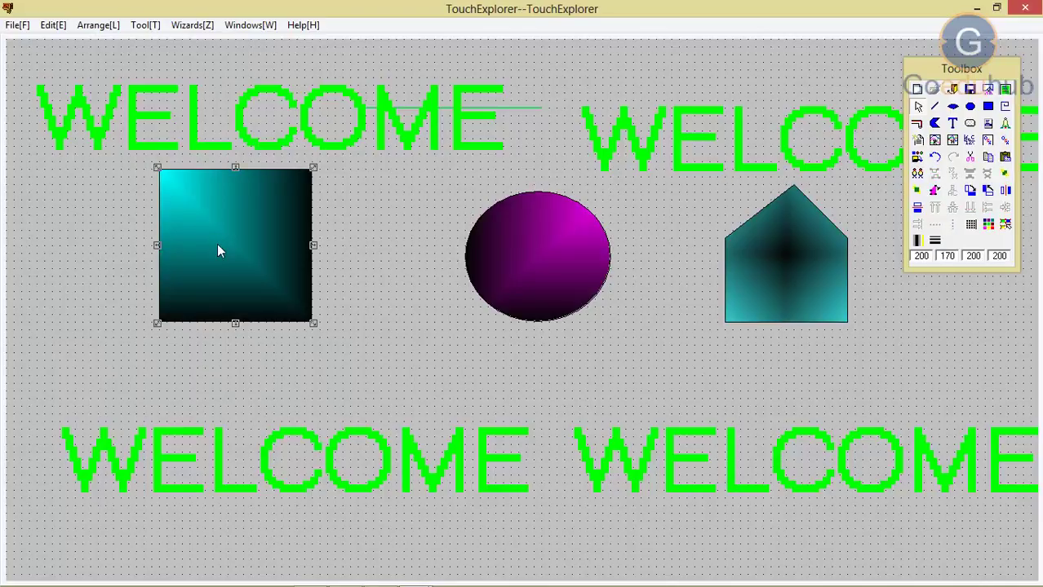
{"action": "right_click", "coordinate": [219, 251]}
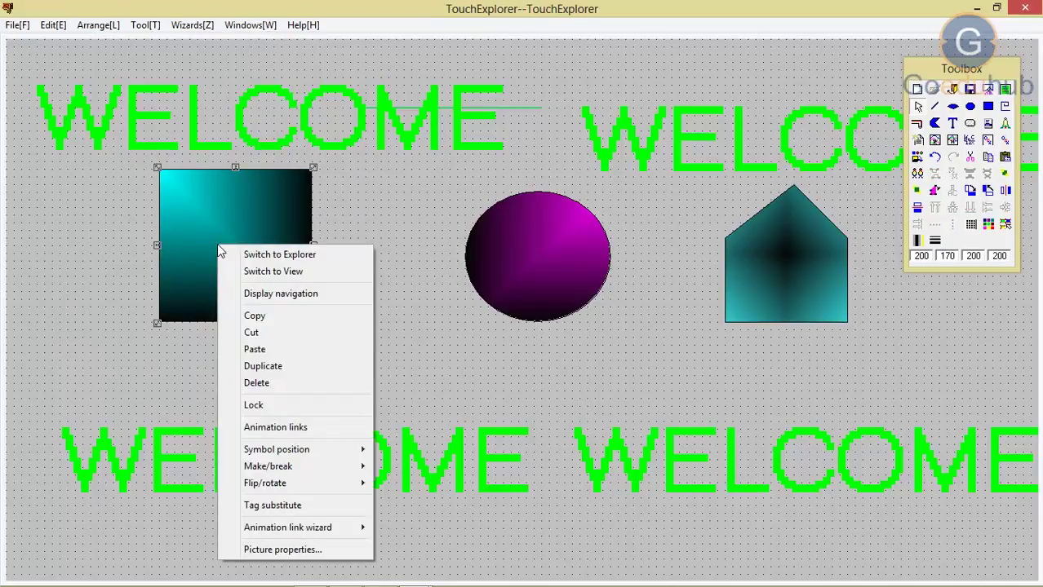
{"action": "mouse_move", "coordinate": [334, 489]}
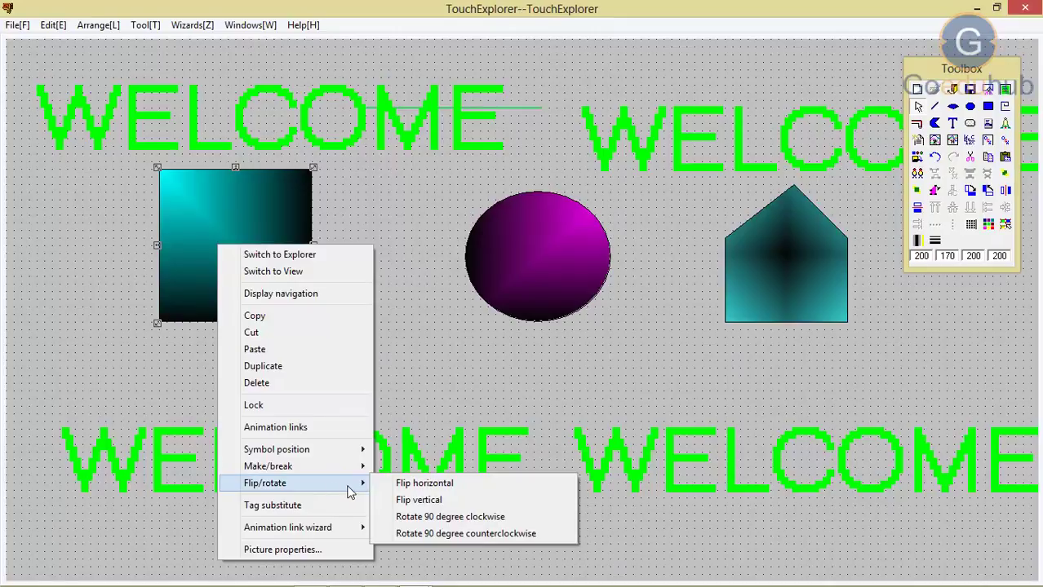
{"action": "left_click", "coordinate": [416, 353]}
- Flip the house shape horizontally, then vertically, using Flip/rotate
{"action": "left_click", "coordinate": [748, 294]}
{"action": "right_click", "coordinate": [748, 292]}
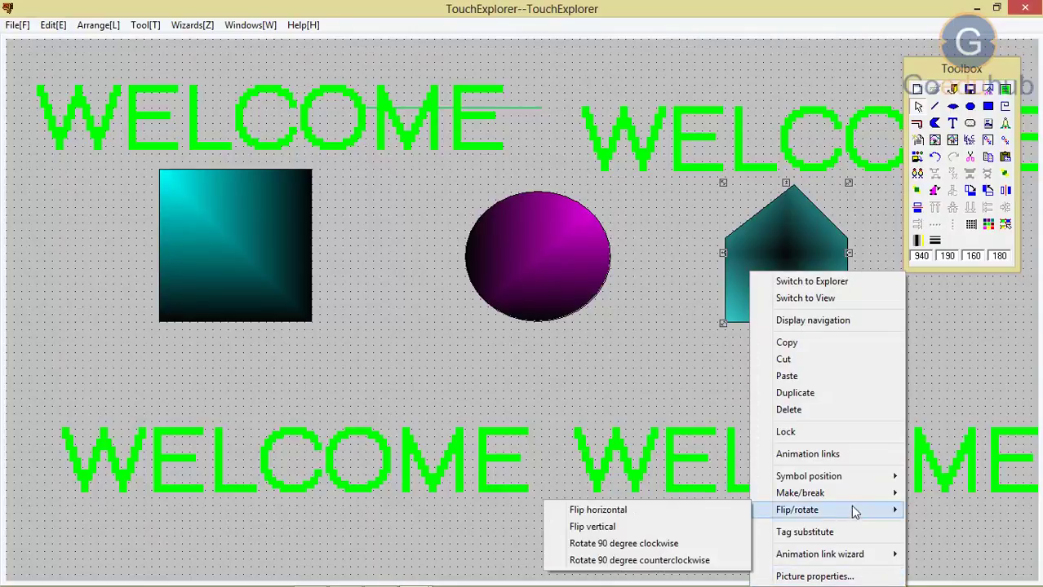
{"action": "mouse_move", "coordinate": [799, 510]}
{"action": "left_click", "coordinate": [725, 519]}
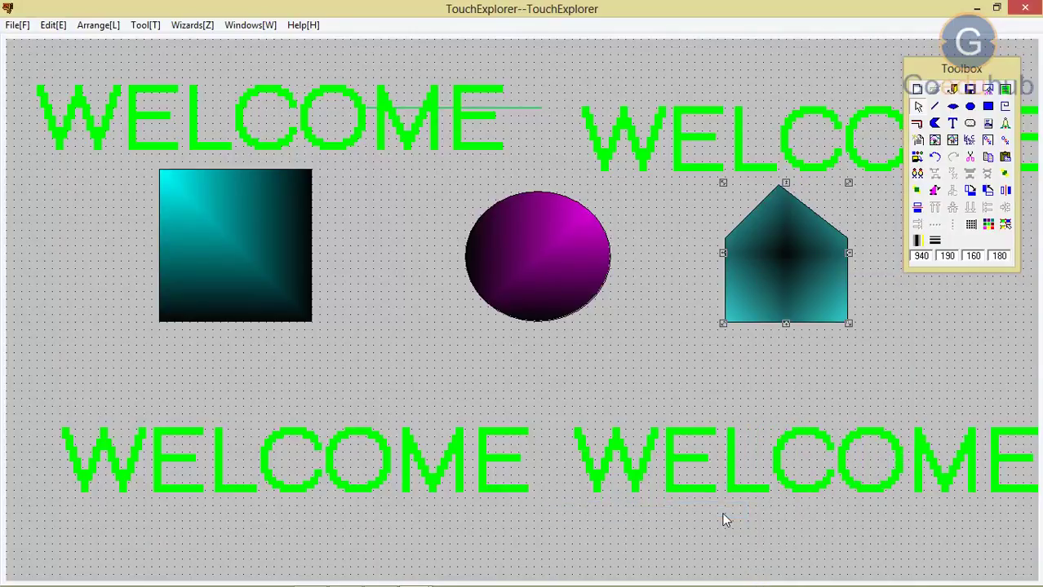
{"action": "right_click", "coordinate": [807, 283]}
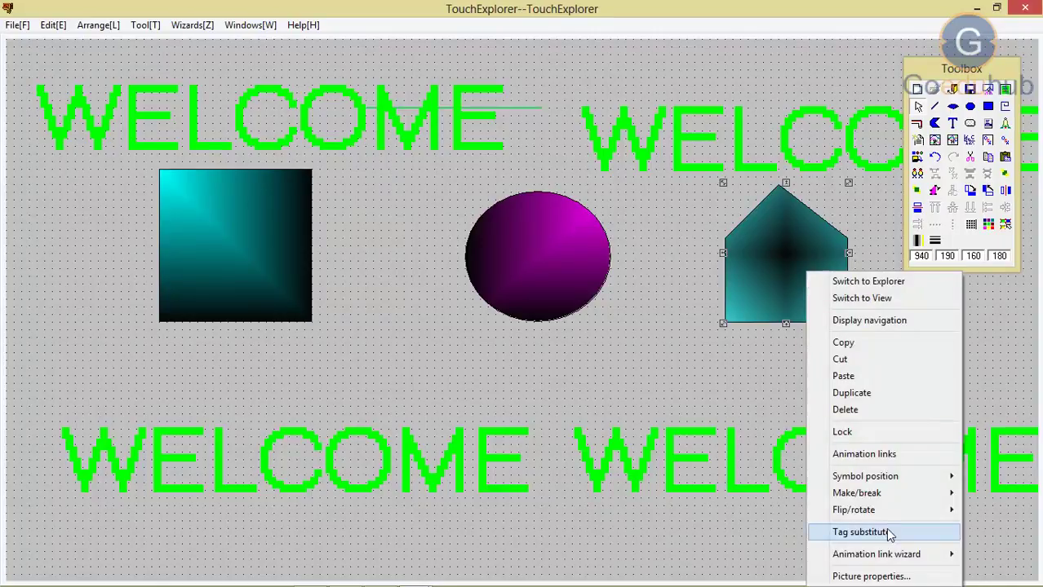
{"action": "mouse_move", "coordinate": [890, 510]}
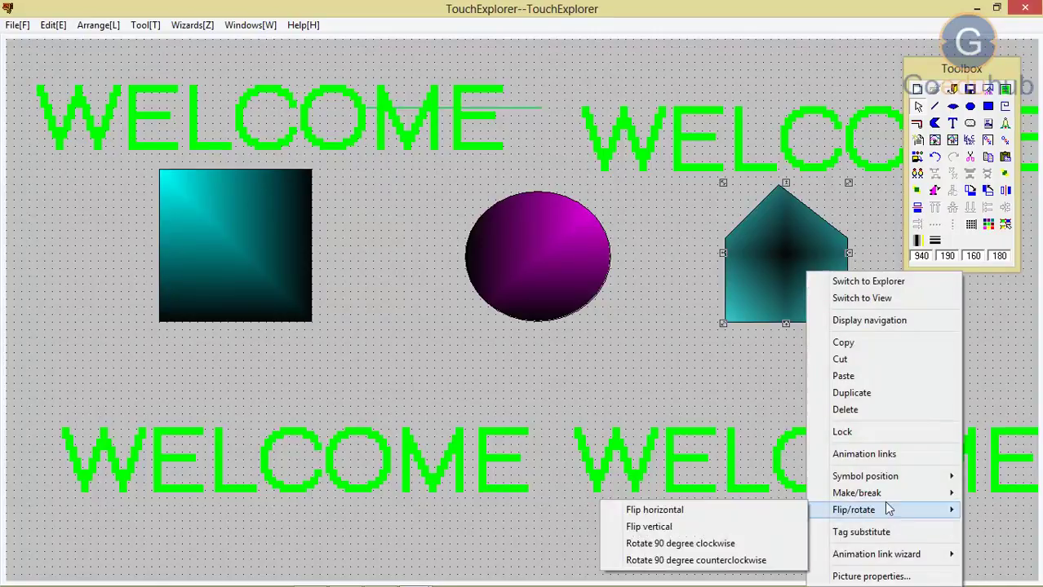
{"action": "left_click", "coordinate": [649, 528]}
- Rotate the house shape 90 degrees clockwise so its point faces left
{"action": "right_click", "coordinate": [759, 262]}
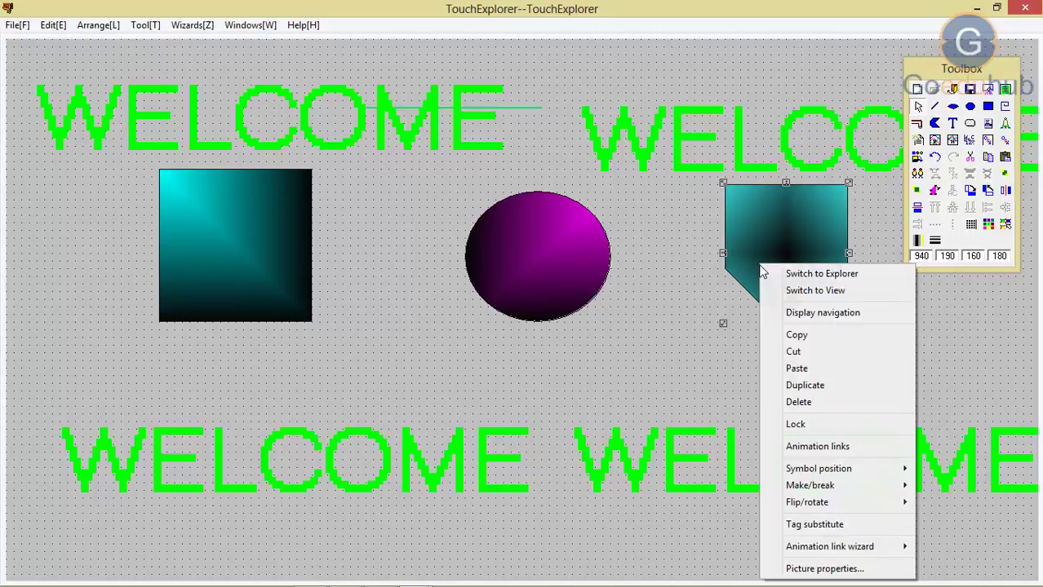
{"action": "mouse_move", "coordinate": [825, 506]}
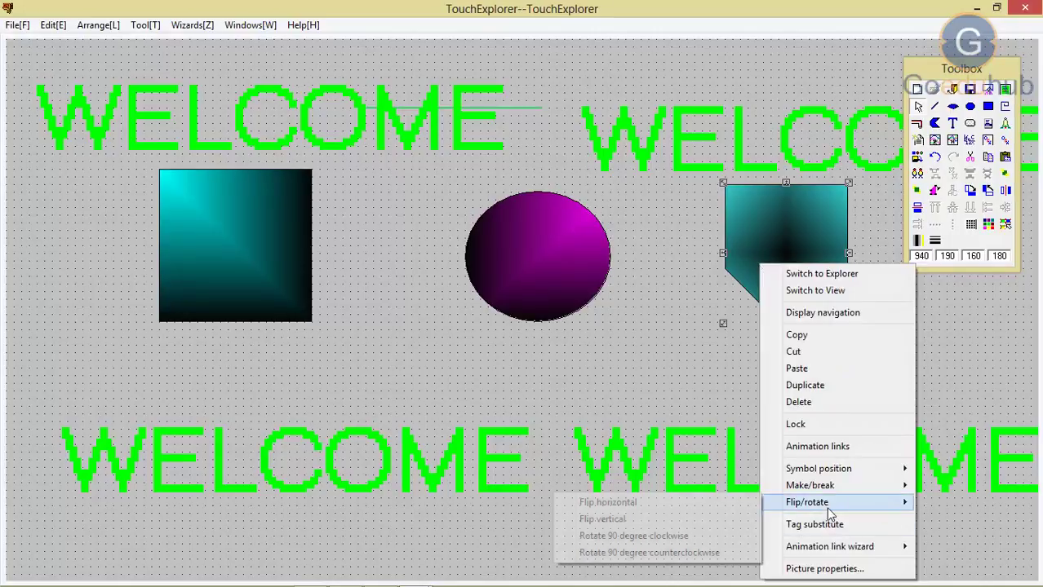
{"action": "left_click", "coordinate": [685, 536]}
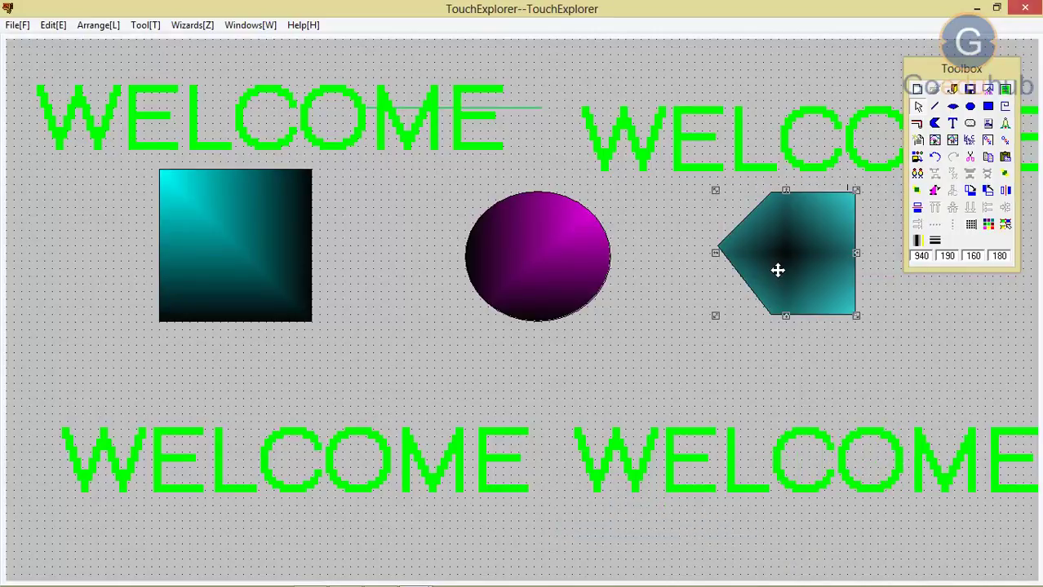